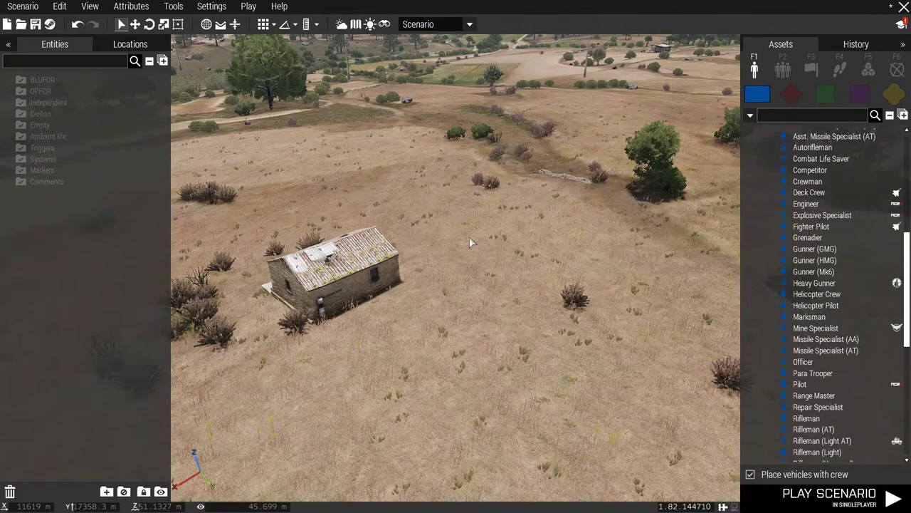
Place a BLUFOR Rifleman on the field near the lone house.
right_drag(469, 242, 405, 242)
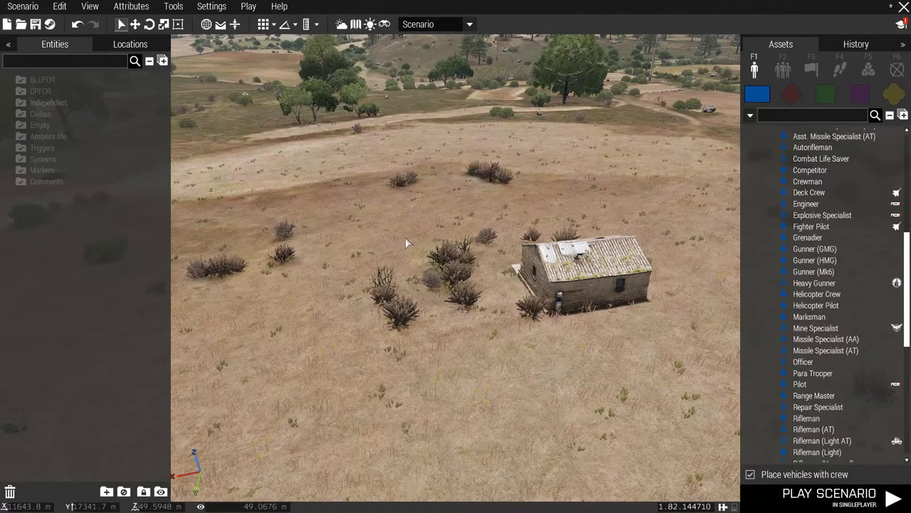
right_drag(405, 243, 413, 273)
key(w)
key(w)
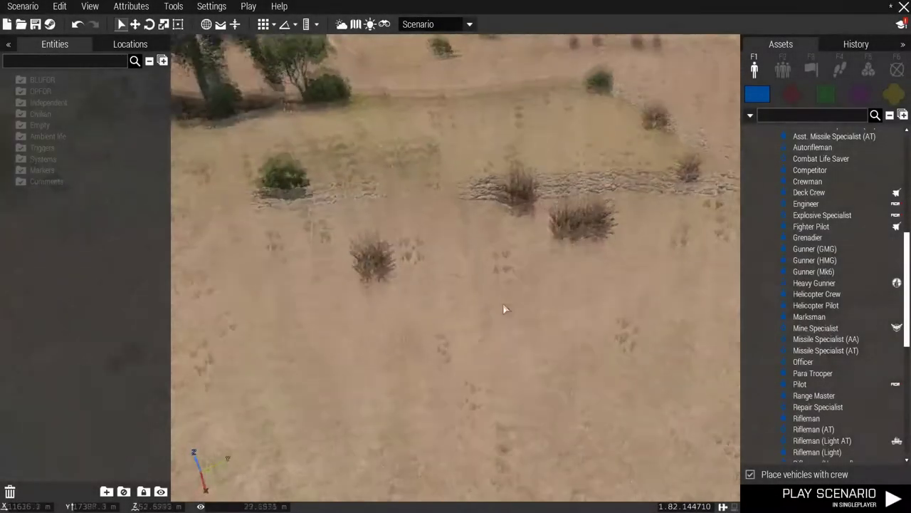
mouse_move(504, 309)
right_down()
mouse_move(586, 277)
mouse_move(444, 281)
mouse_move(712, 288)
right_up()
scroll(785, 305, down, 5)
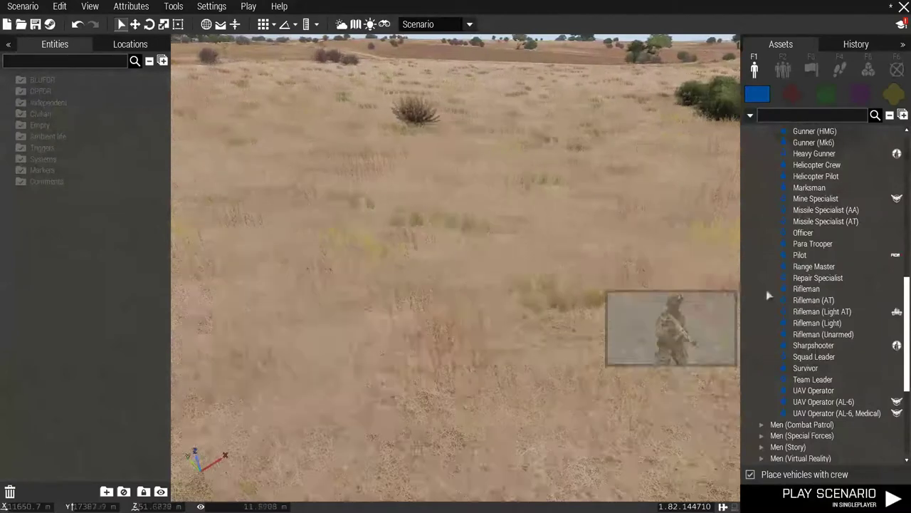
click(806, 288)
click(478, 293)
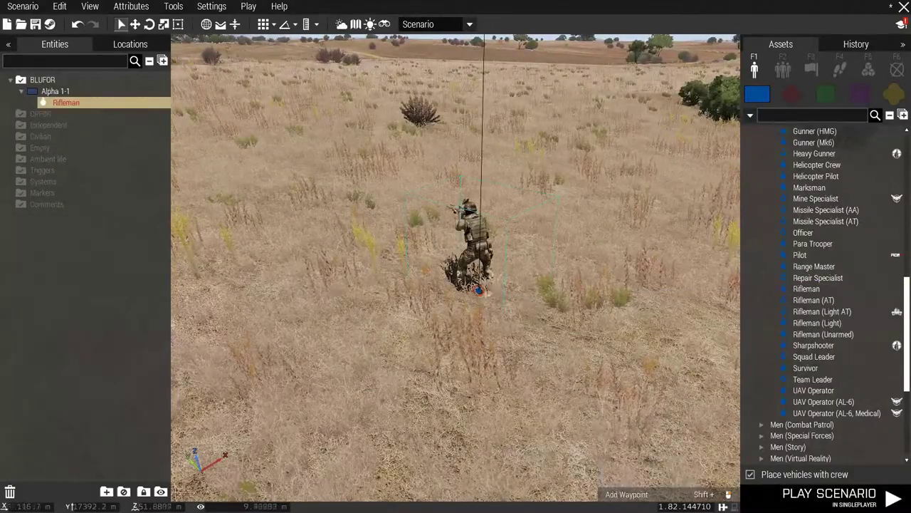
Open the Rifleman's loadout in ACE Arsenal and browse the backpack choices.
right_click(476, 279)
mouse_move(541, 450)
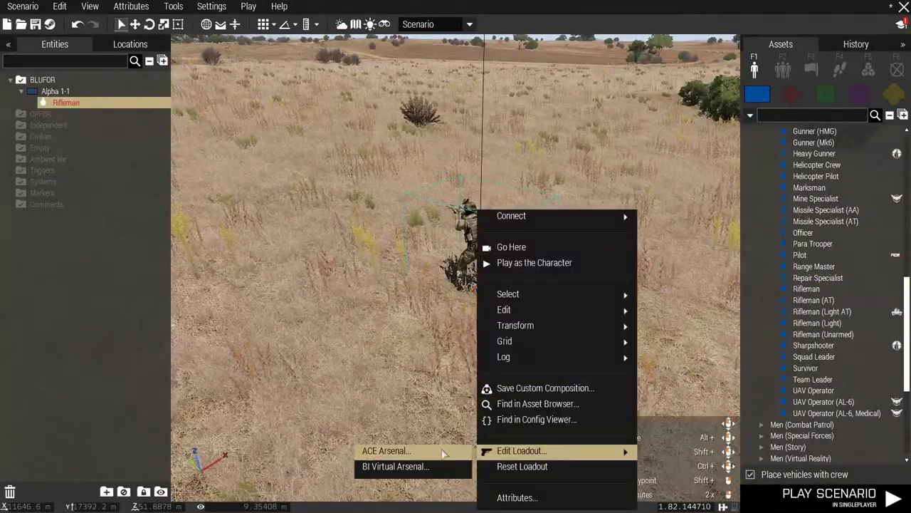
click(449, 455)
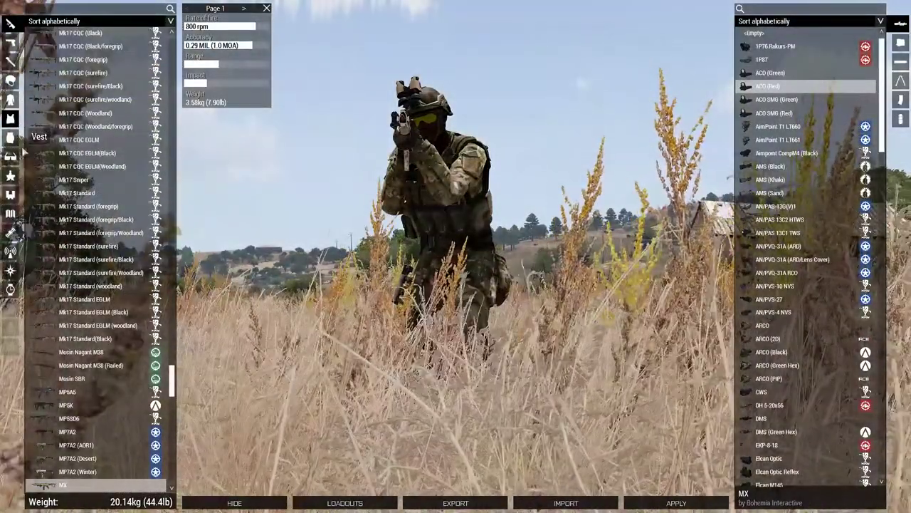
click(10, 118)
click(10, 137)
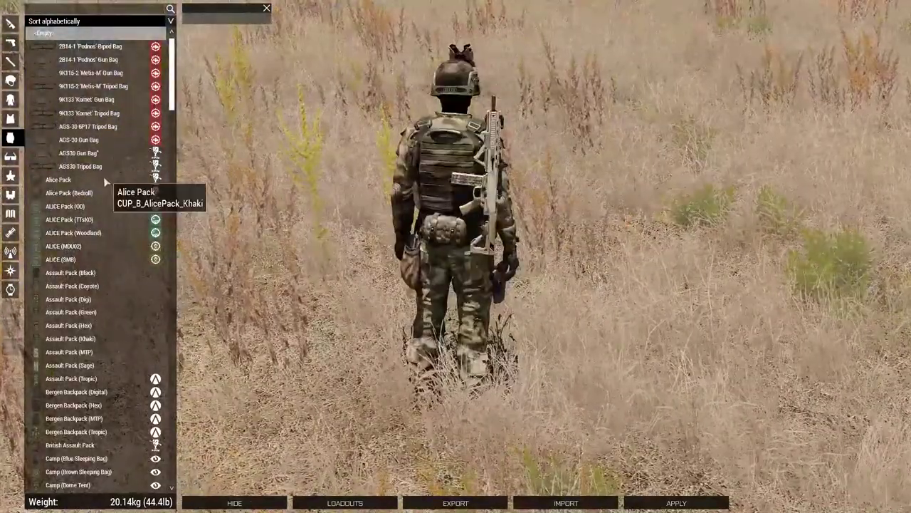
scroll(89, 160, down, 3)
scroll(78, 175, down, 1)
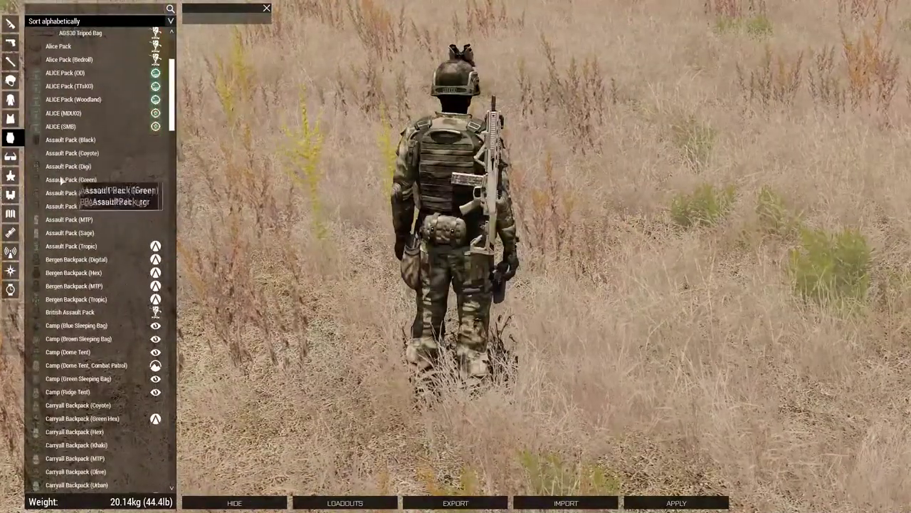
Equip Assault Pack (Green) with one AN/PRC-343, AN/PRC-152 and AN/PRC-117F each, then apply.
click(71, 180)
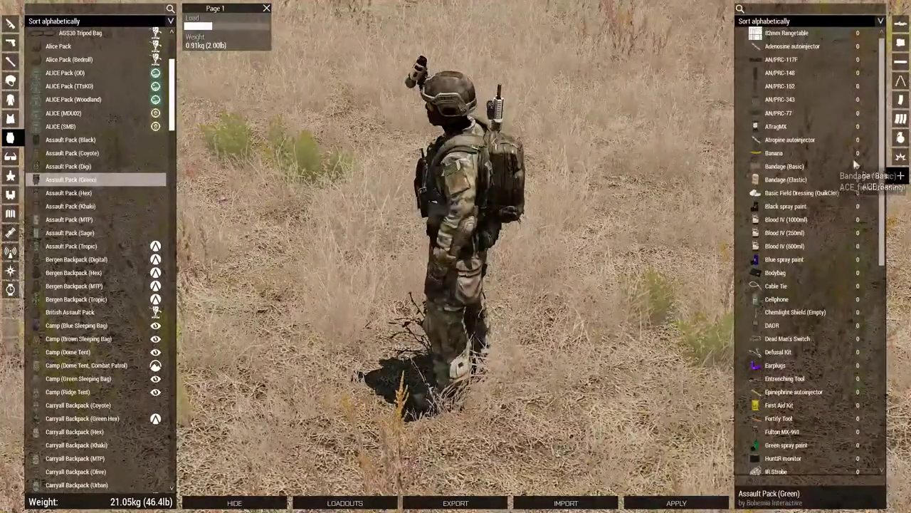
click(790, 99)
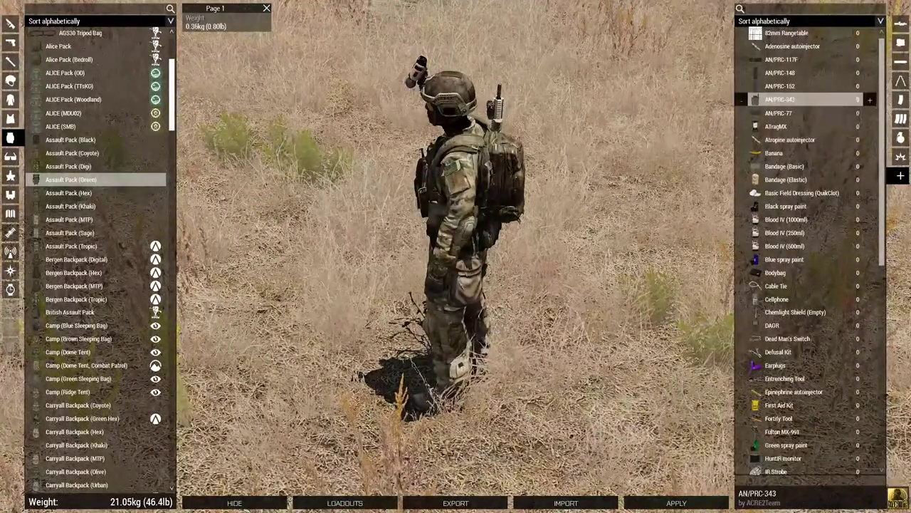
click(869, 100)
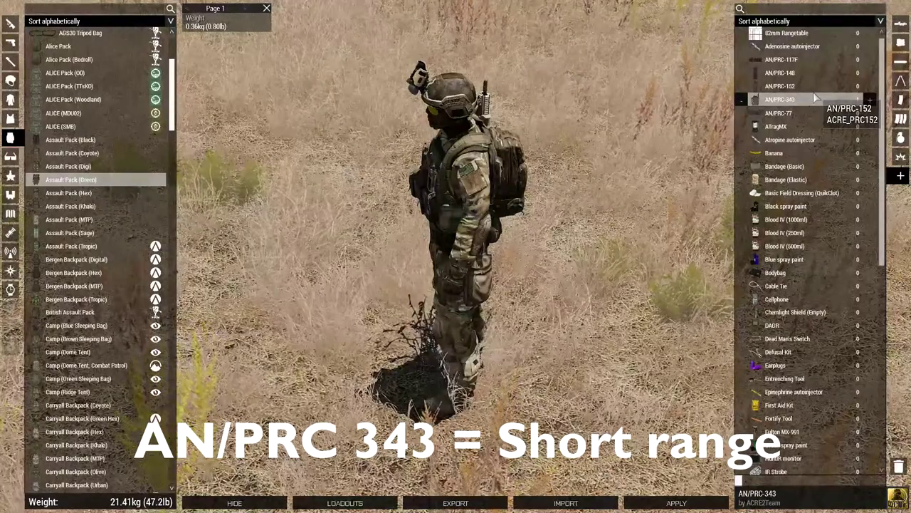
click(816, 86)
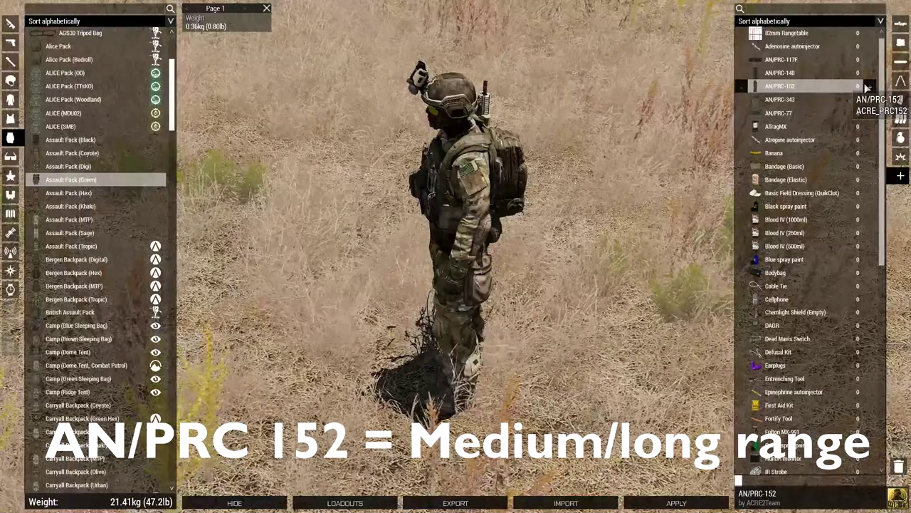
click(870, 86)
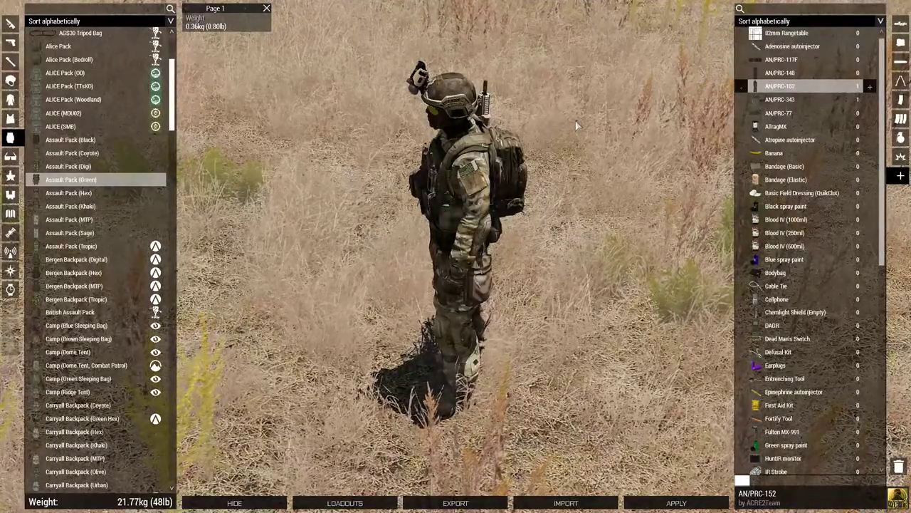
click(782, 60)
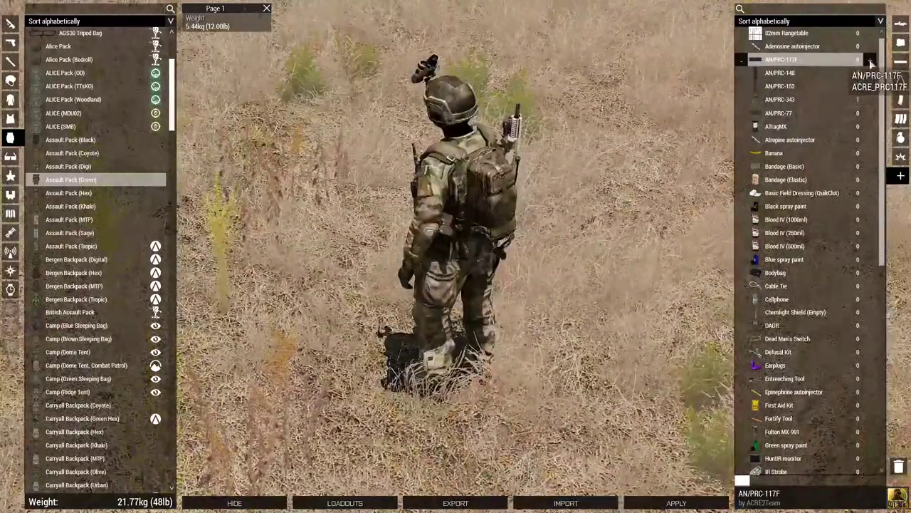
click(870, 63)
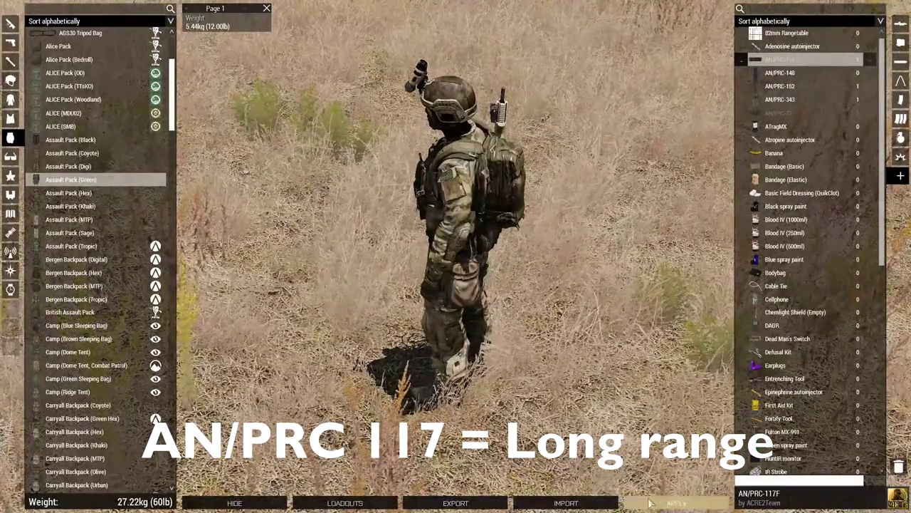
click(649, 503)
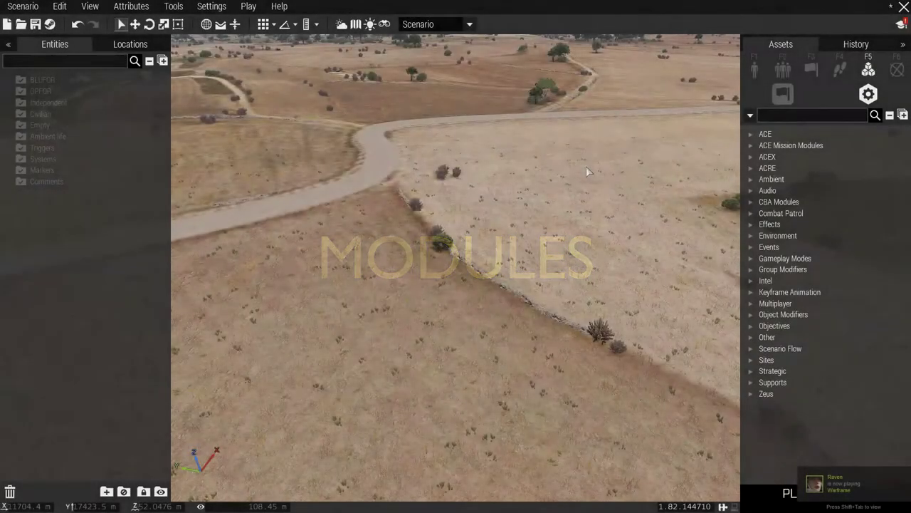
Place an ACRE Basic Mission Setup module on the field.
scroll(586, 165, down, 1)
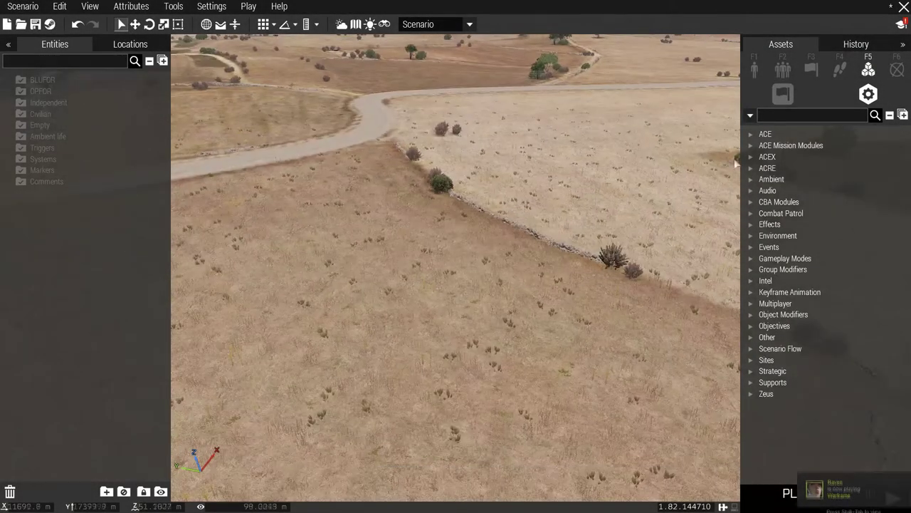
click(751, 168)
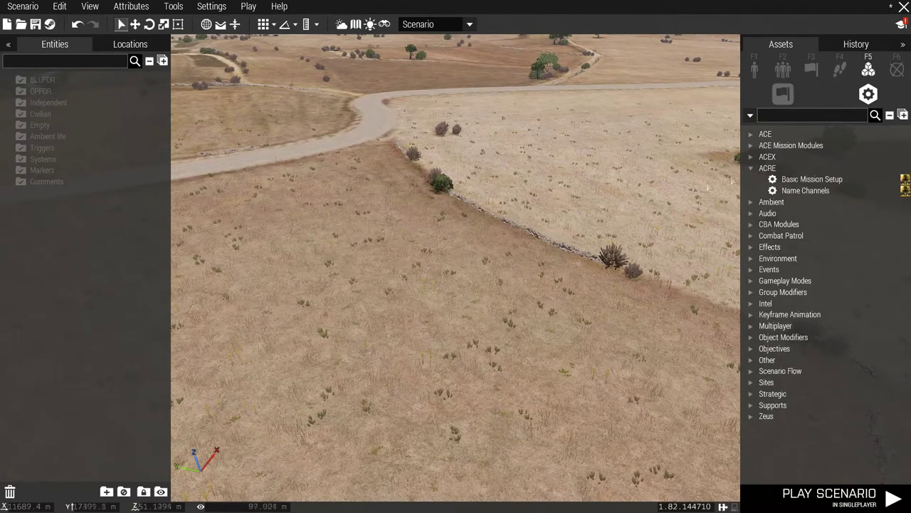
click(805, 179)
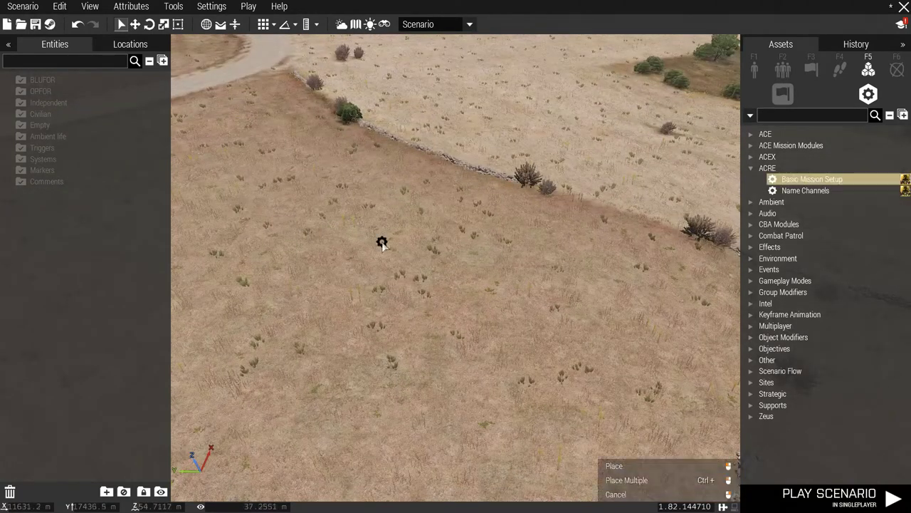
click(483, 303)
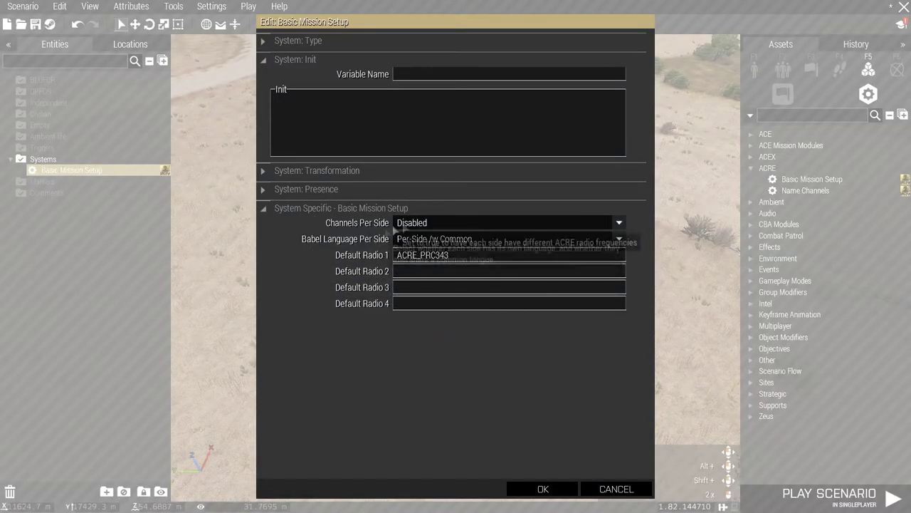
Switch the module's Channels Per Side to Enabled and back to Disabled.
click(421, 224)
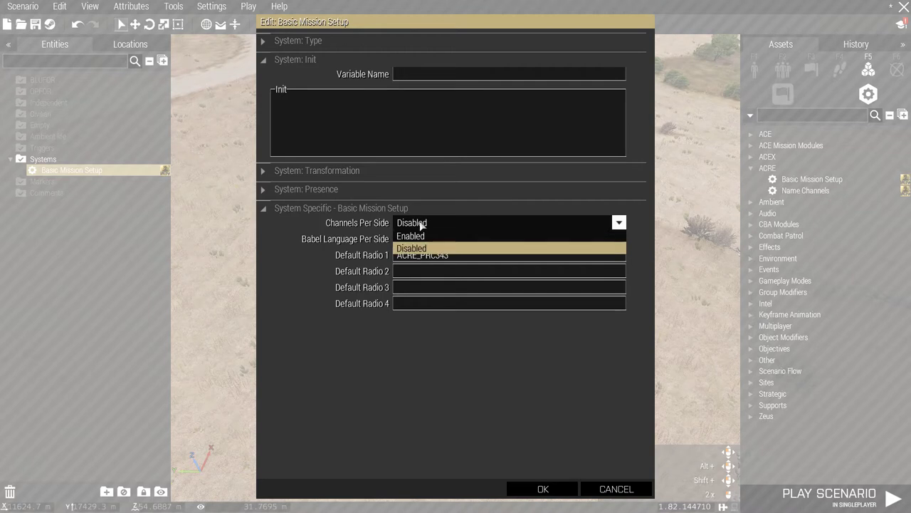
click(409, 237)
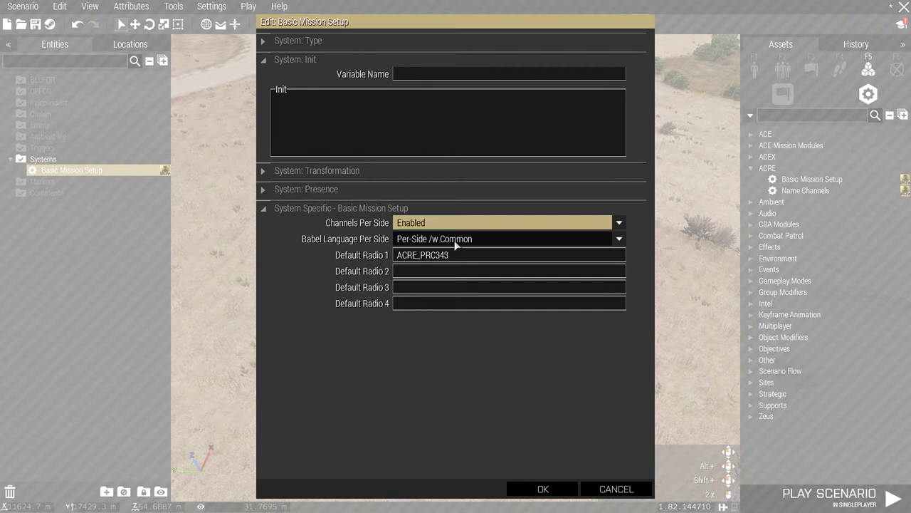
click(469, 223)
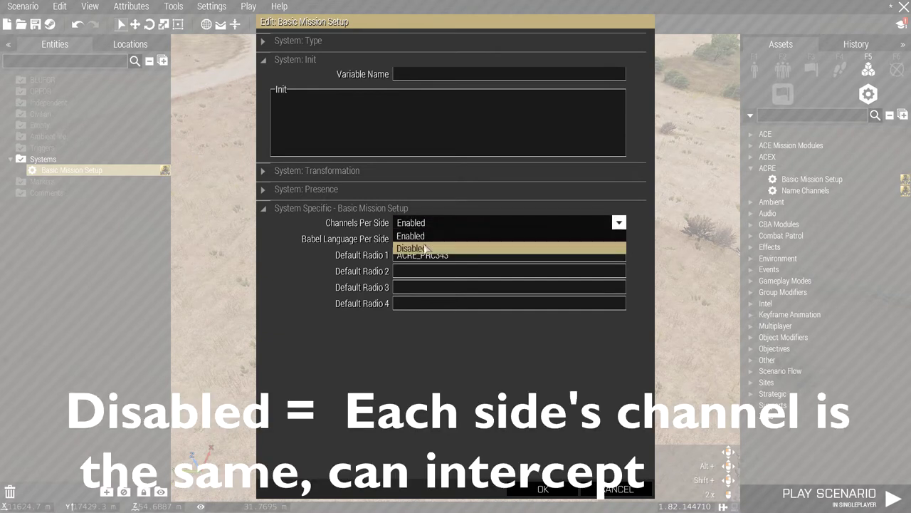
click(467, 247)
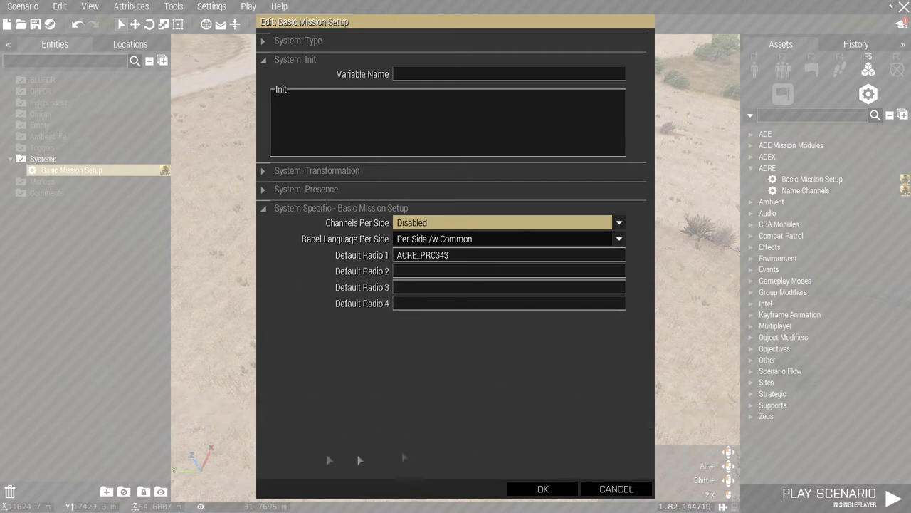
click(464, 239)
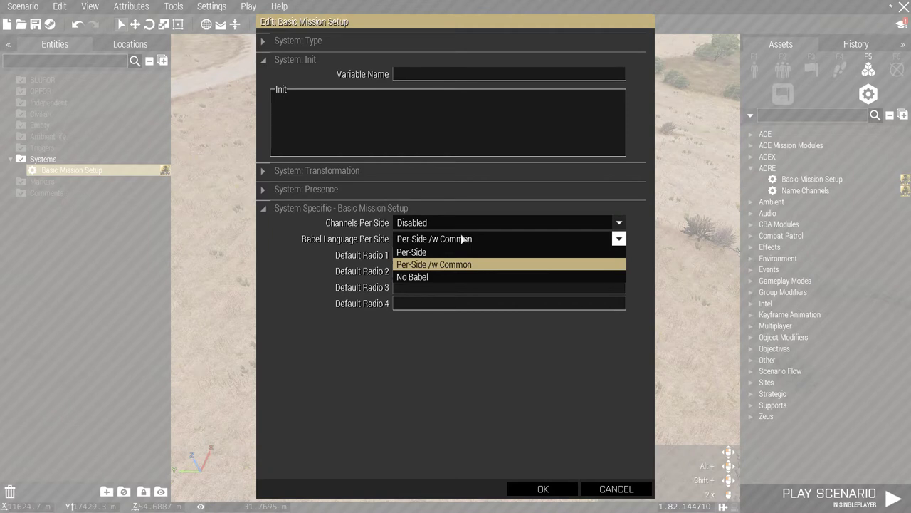
click(467, 252)
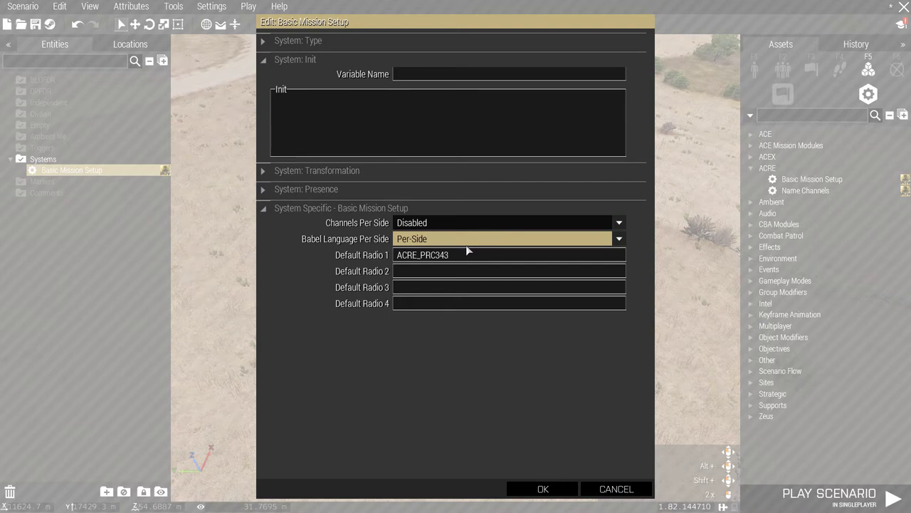
click(467, 242)
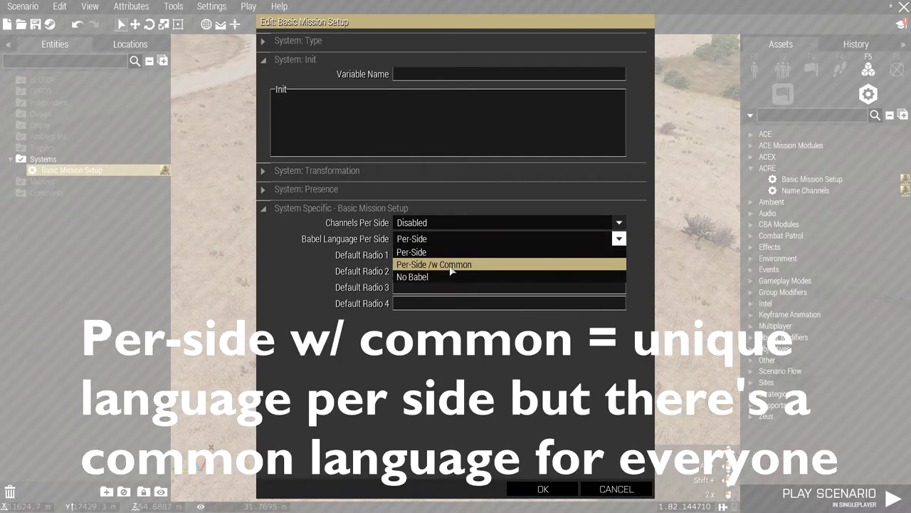
click(450, 263)
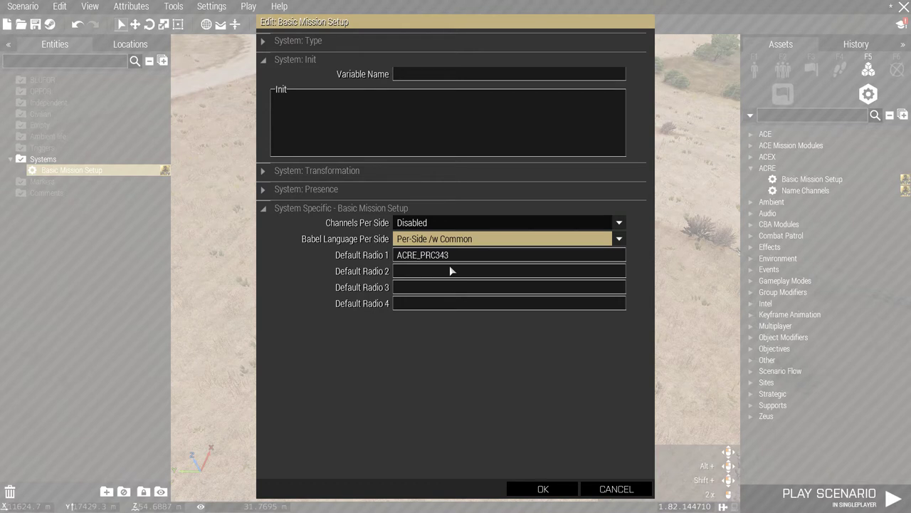
Set Babel Language Per Side to No Babel, apply, and select the Name Channels module.
click(447, 239)
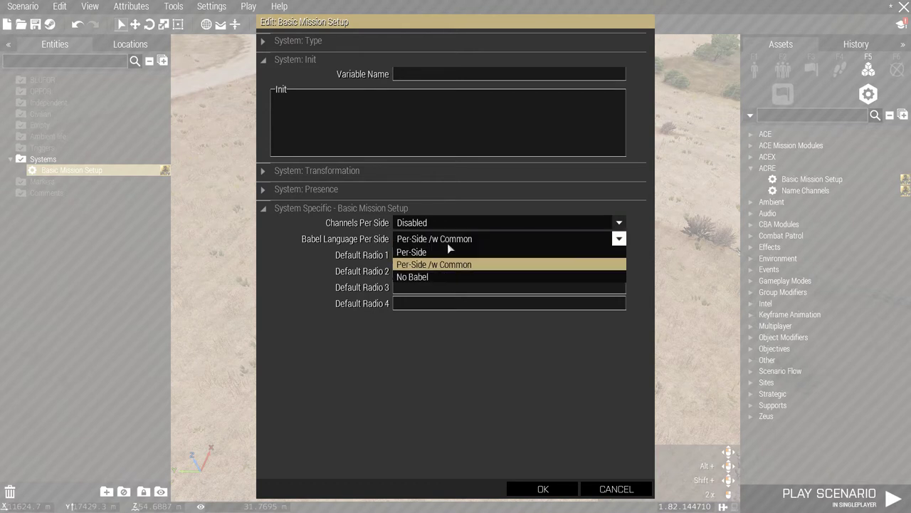
click(424, 277)
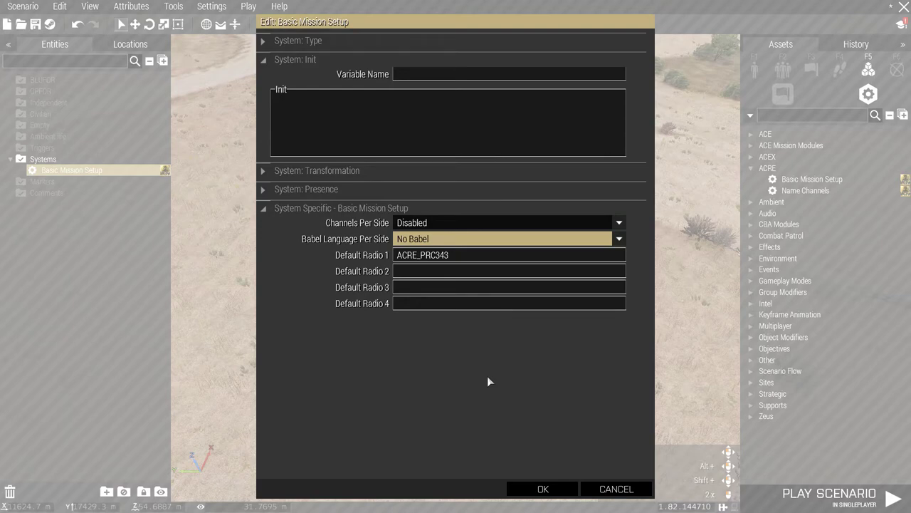
click(543, 488)
click(805, 190)
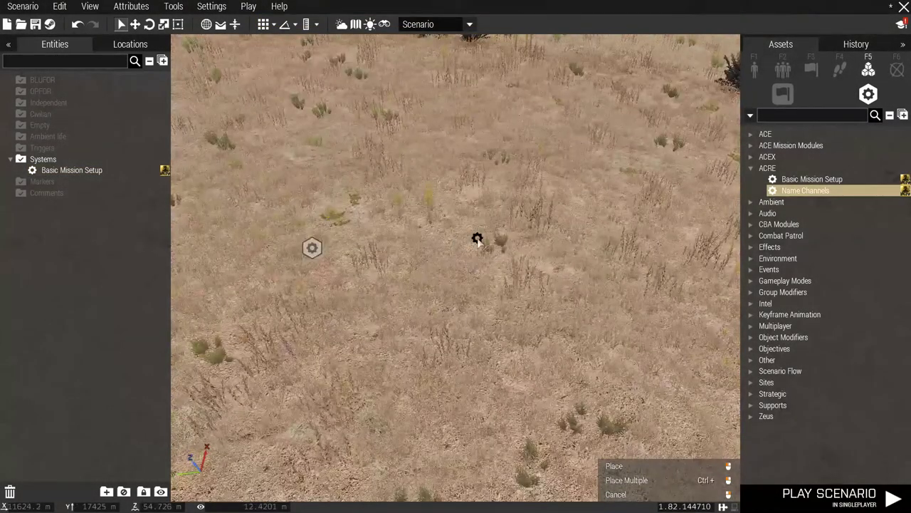
Place a Name Channels module on the field and open its Edit: Name Channels attributes.
click(477, 239)
double_click(477, 237)
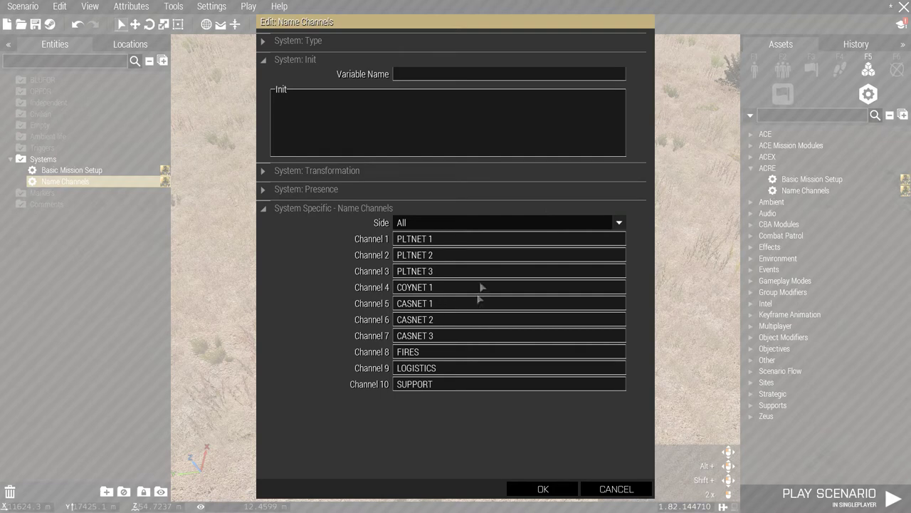
Check the West and East Side options, leaving Side set to All.
click(460, 223)
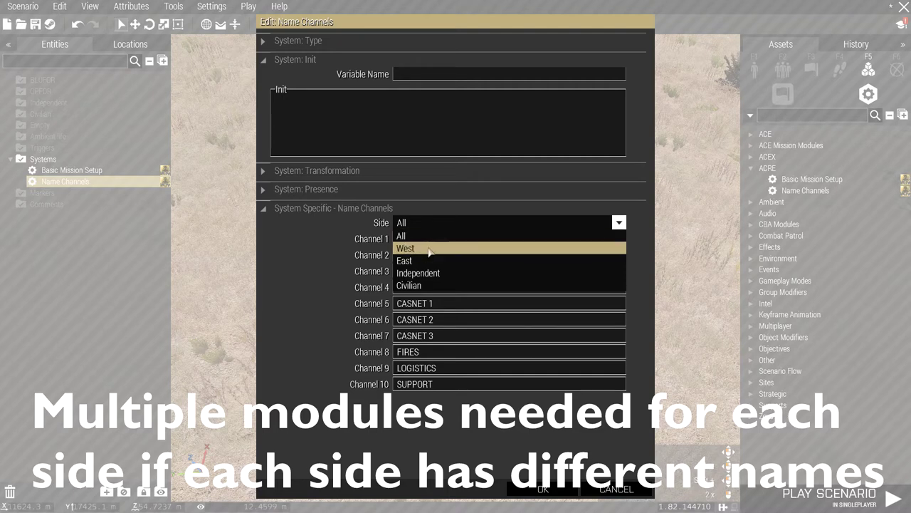
click(429, 249)
click(436, 224)
click(425, 261)
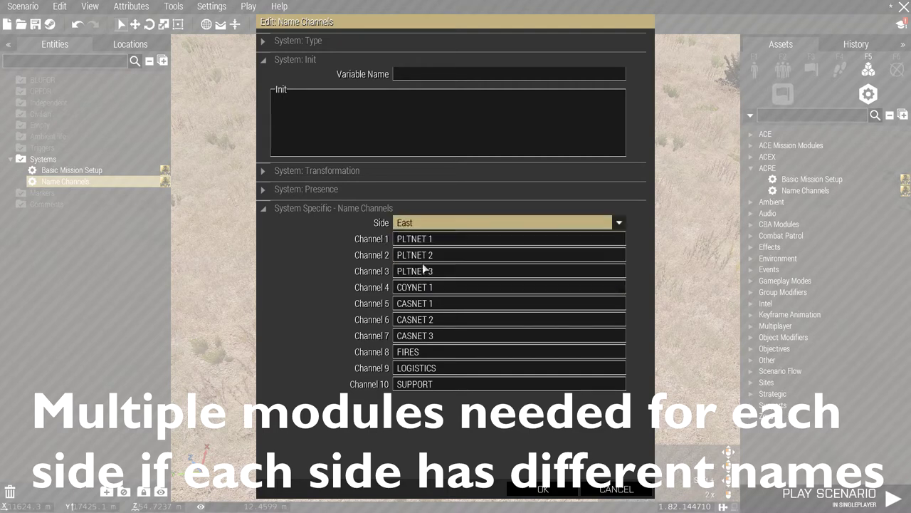
click(454, 225)
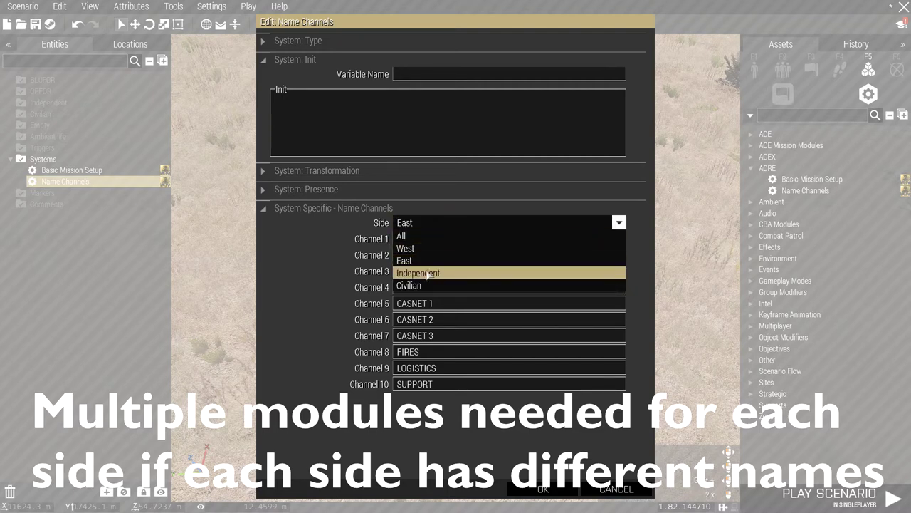
click(410, 238)
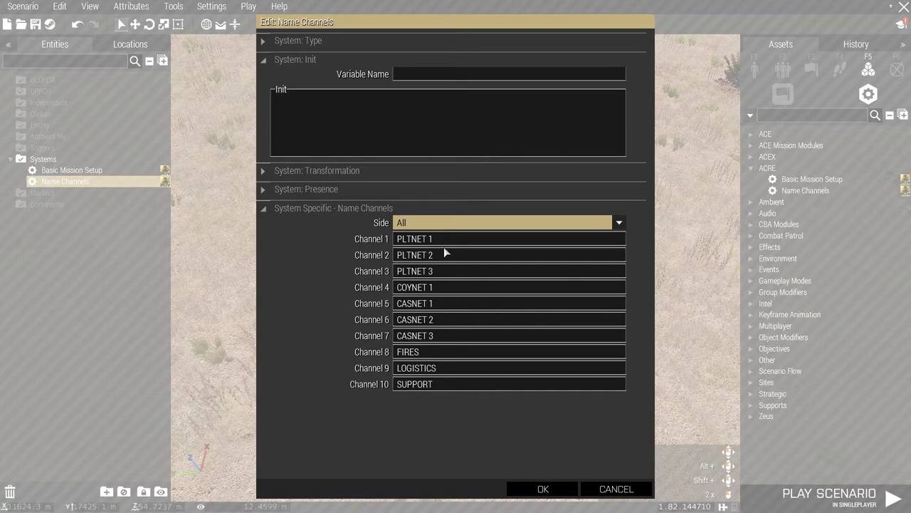
click(409, 239)
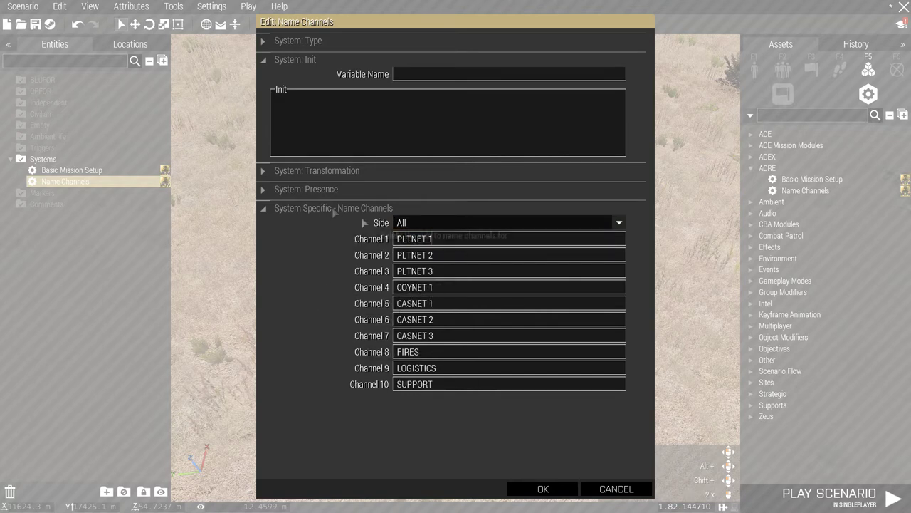
Rename Channel 1 from PLTNET 1 to INFINITY and apply.
drag(437, 240, 373, 242)
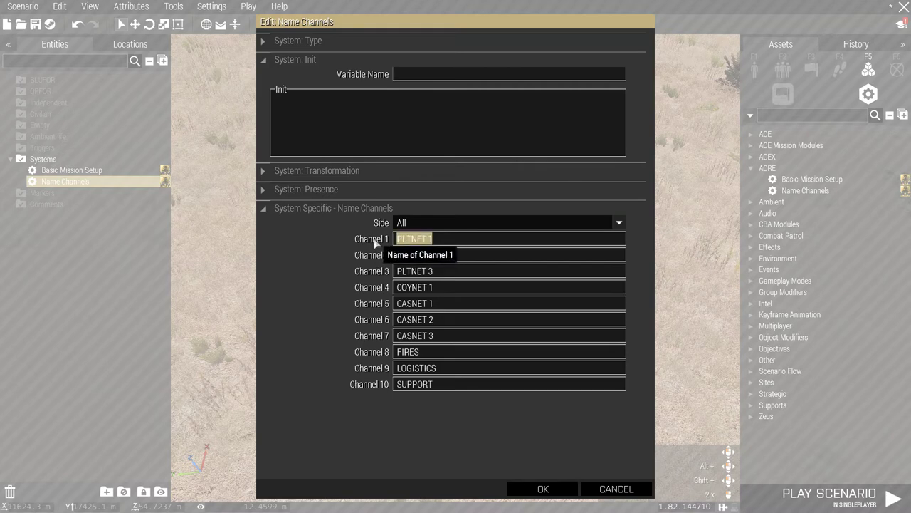
key(BackSpace)
text(INFINITY)
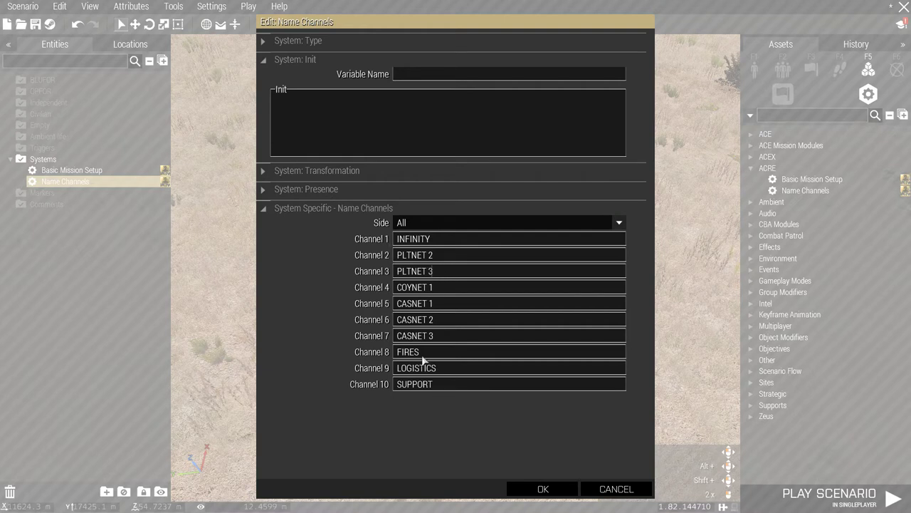
click(543, 488)
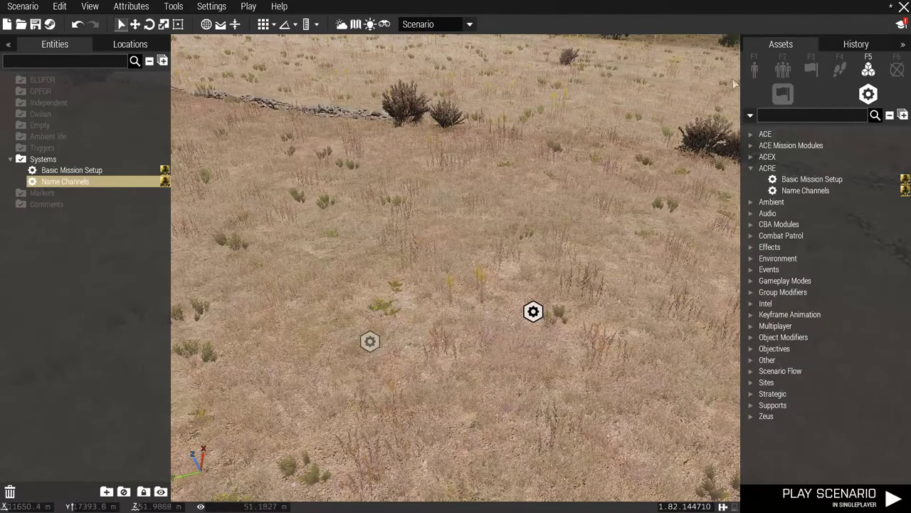
Select the BLUFOR Rifleman in F1 Objects for placement near the modules.
click(755, 68)
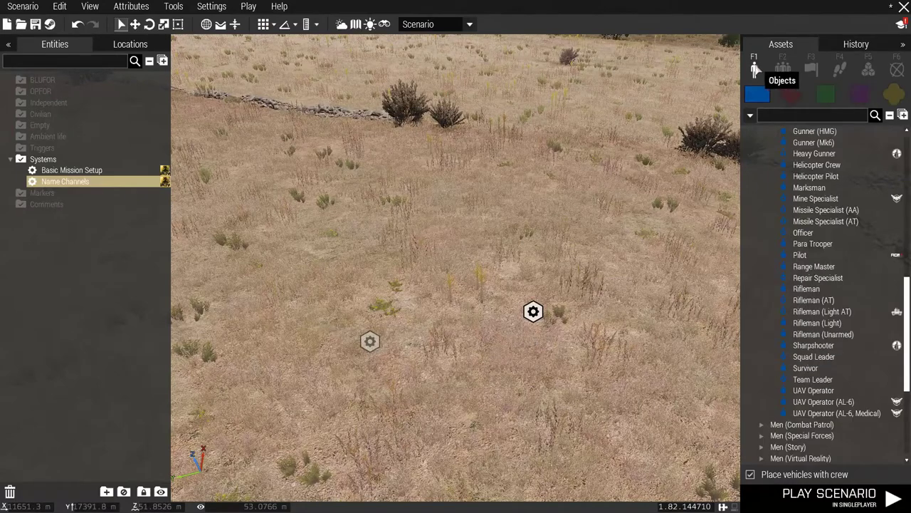
click(807, 288)
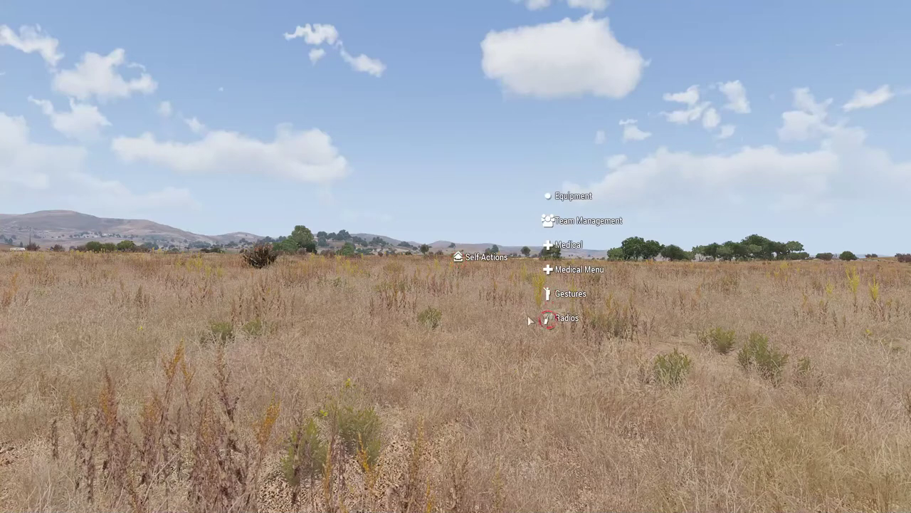
mouse_move(528, 314)
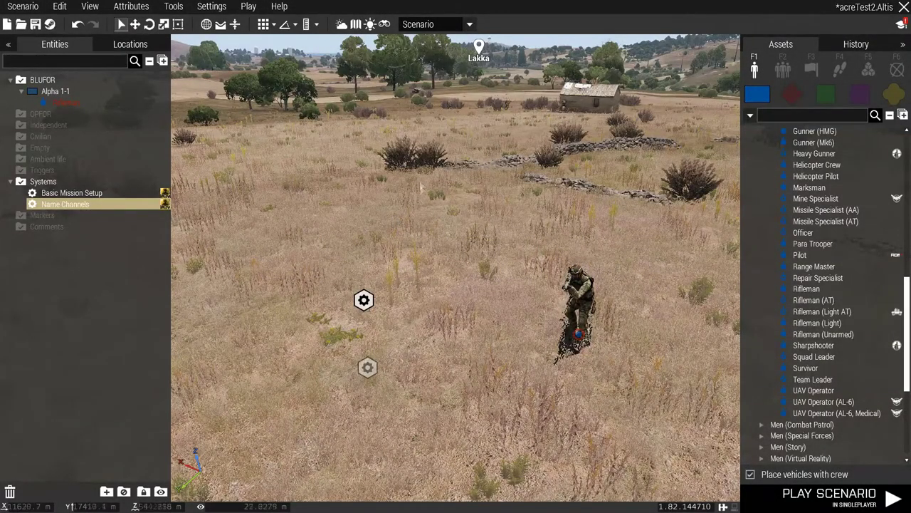
Open Settings > Addon Options and show ACRE2 on the Mission tab.
click(211, 6)
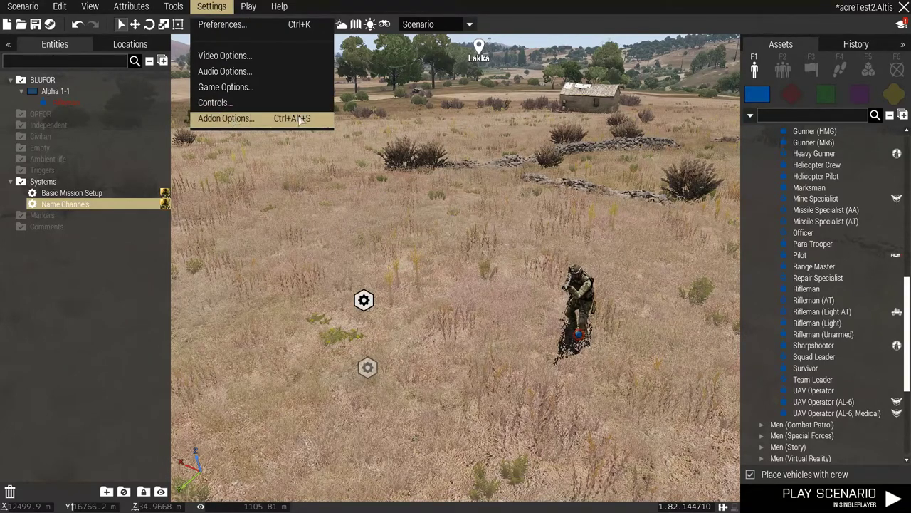
click(245, 126)
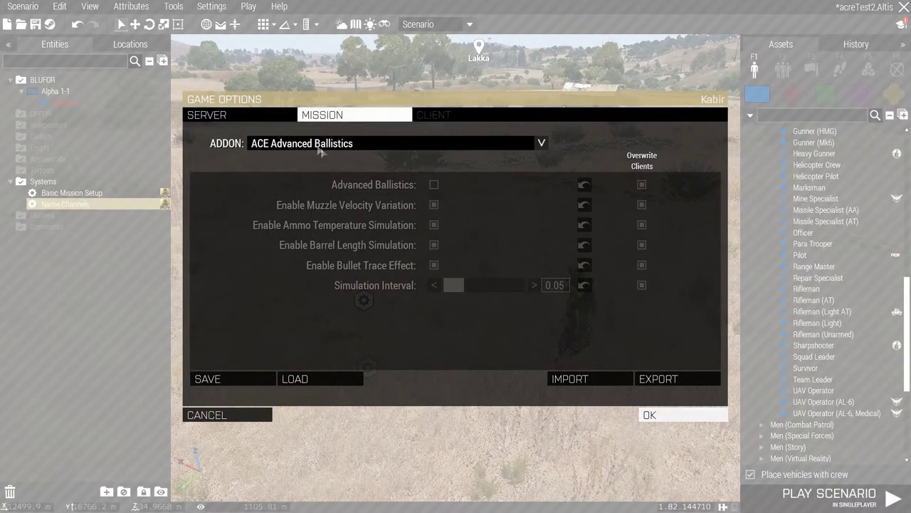
click(351, 146)
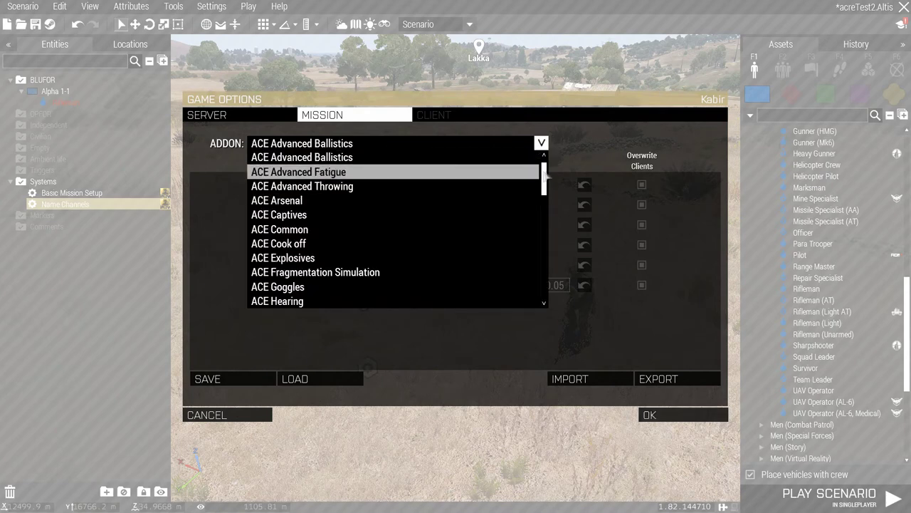
drag(546, 177, 546, 279)
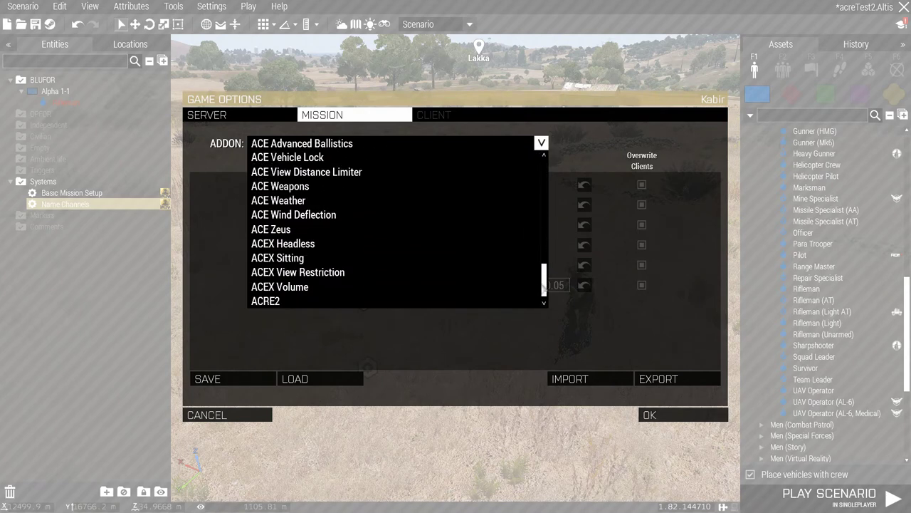
click(322, 303)
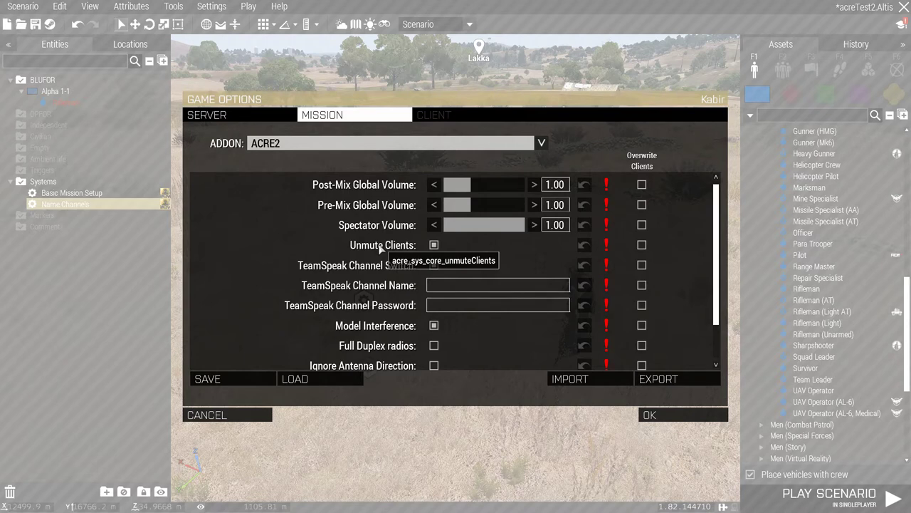
Force Unmute Clients and TeamSpeak Channel Switch on clients; name the TeamSpeak channel ACRE.
click(643, 245)
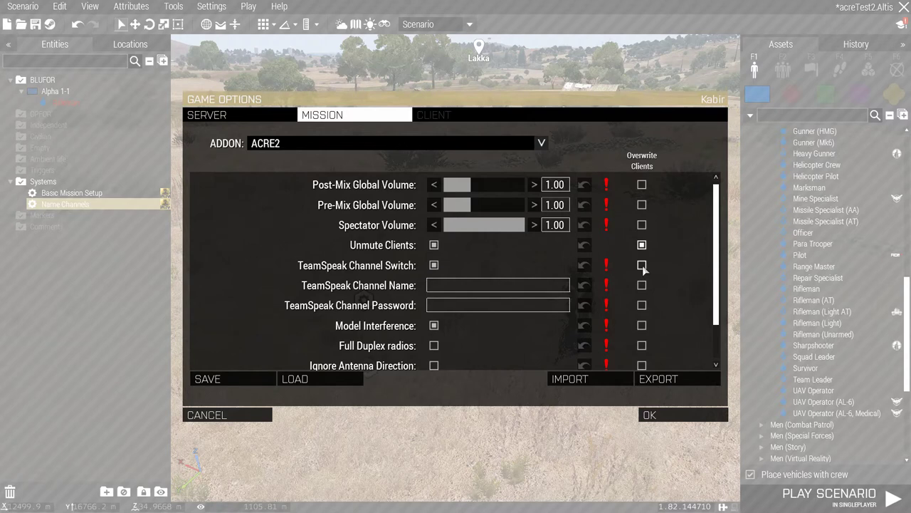
click(642, 265)
click(480, 285)
text(ACRE)
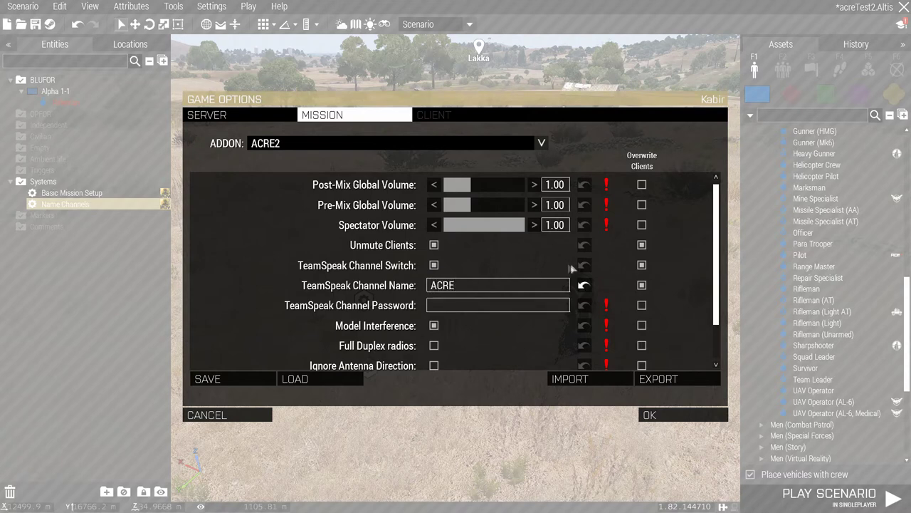
Enter the TeamSpeak channel password and force Model Interference on clients.
click(541, 302)
text(123)
scroll(591, 299, down, 2)
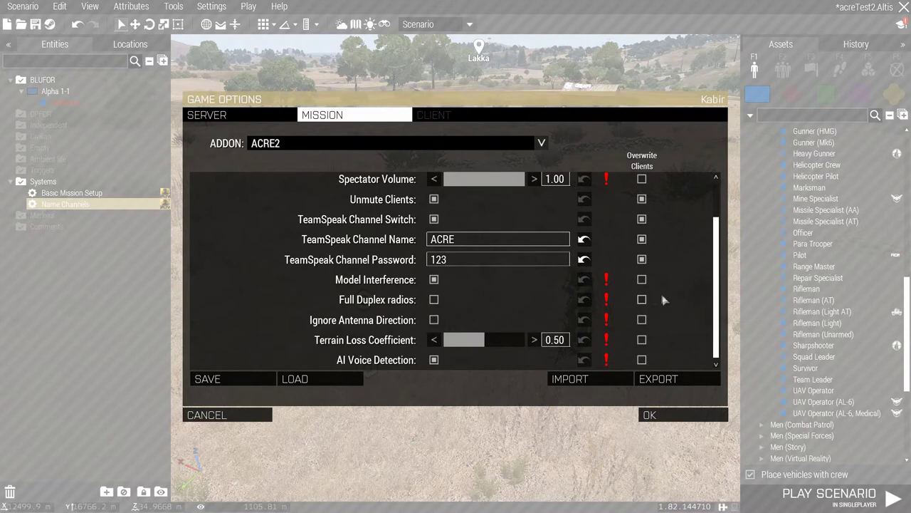
click(641, 279)
Force Full Duplex, Ignore Antenna Direction, Terrain Loss Coefficient and AI Voice Detection, then export settings.
click(642, 300)
click(642, 321)
click(642, 340)
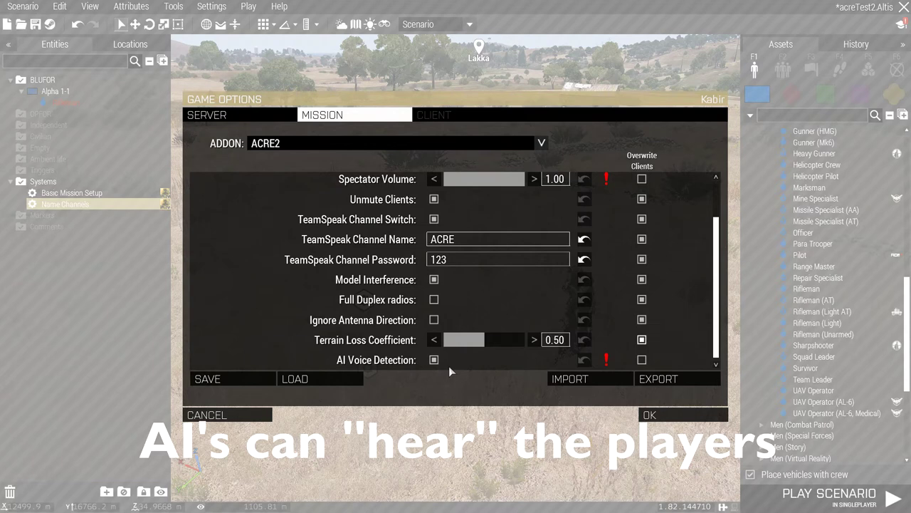
click(643, 360)
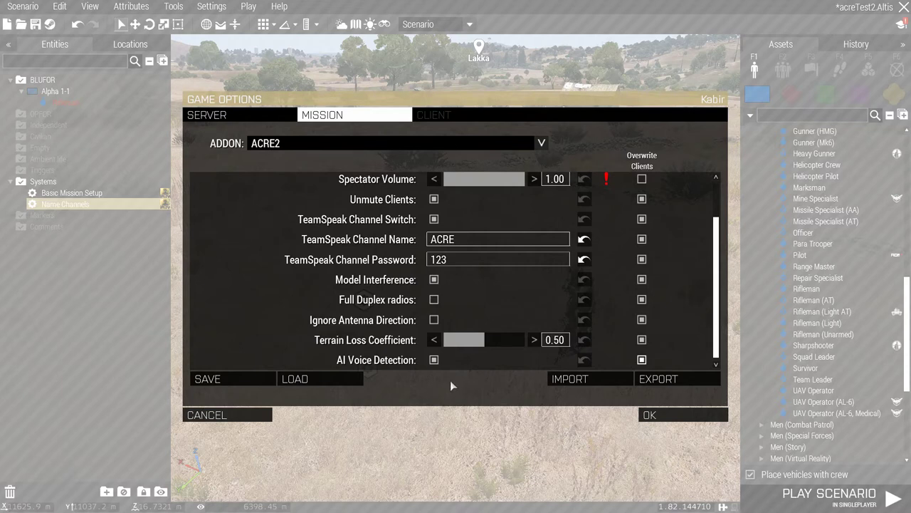
scroll(441, 283, up, 2)
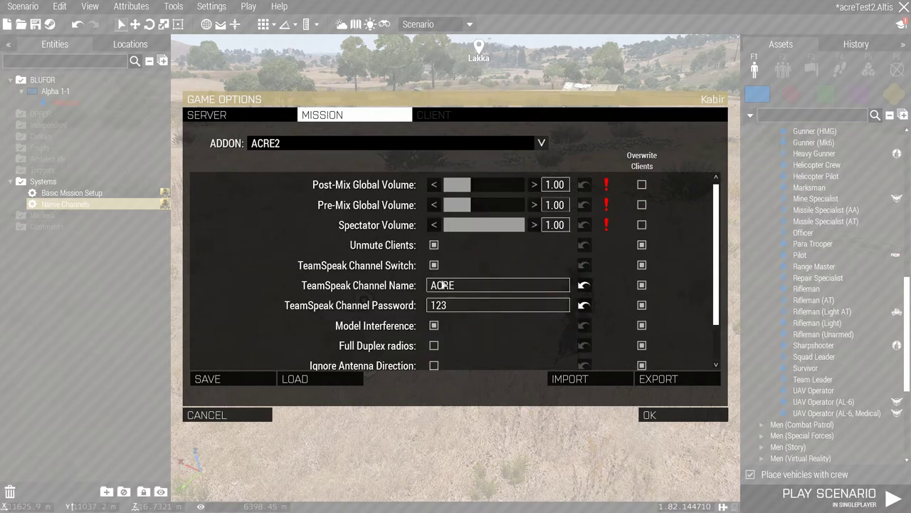
scroll(641, 312, down, 2)
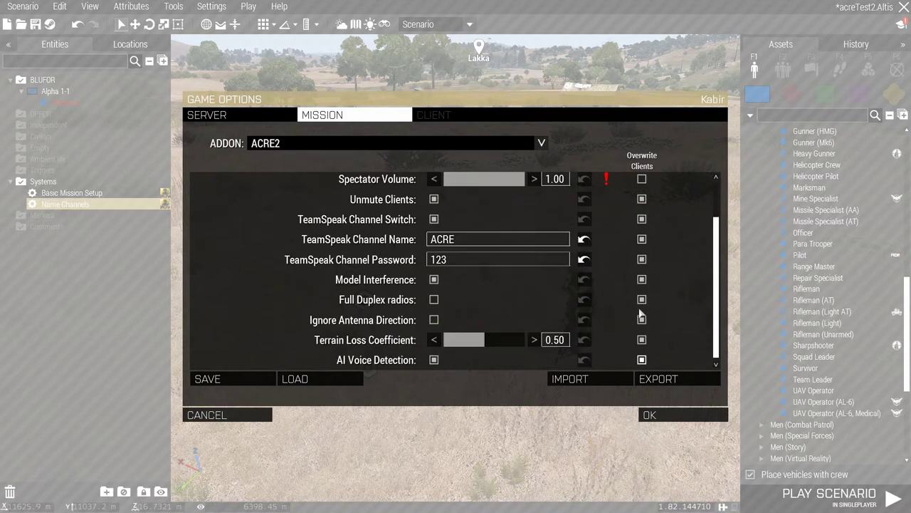
click(644, 379)
Select the ACRE2 block at the end of the exported mission settings text.
scroll(544, 388, down, 20)
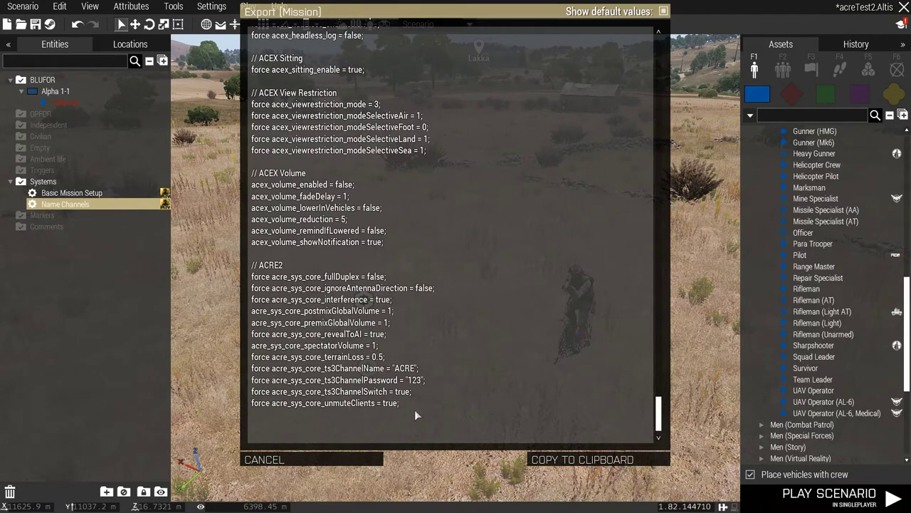
drag(409, 404, 288, 277)
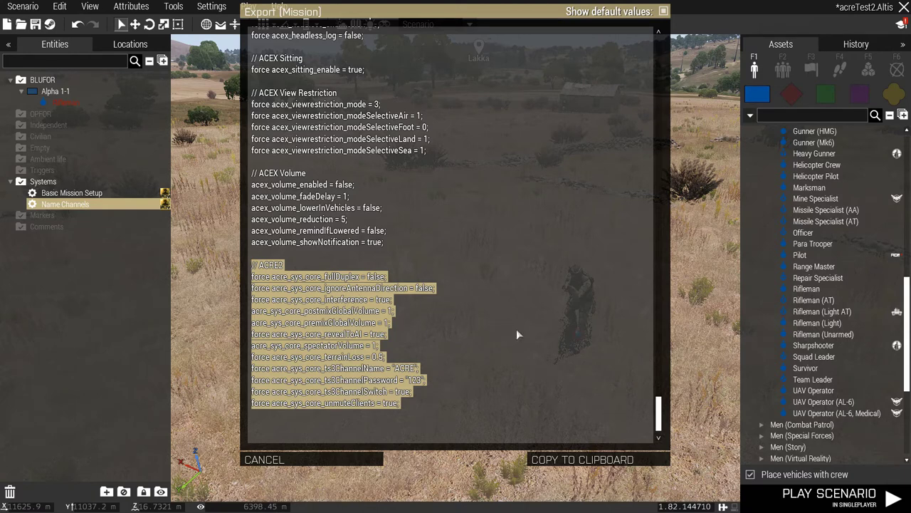
key(alt+Tab)
key(alt+Tab)
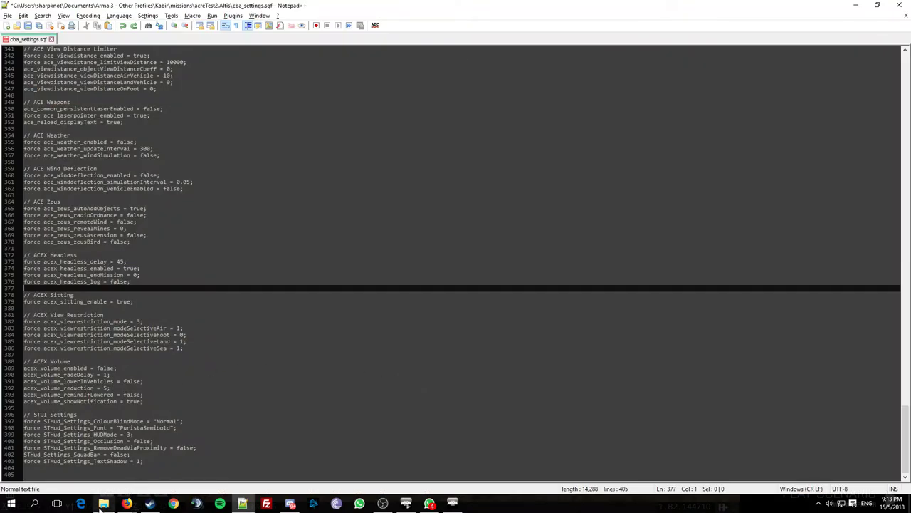
Paste the ACRE2 block onto the empty last line of cba_settings.sqf and save it.
click(103, 503)
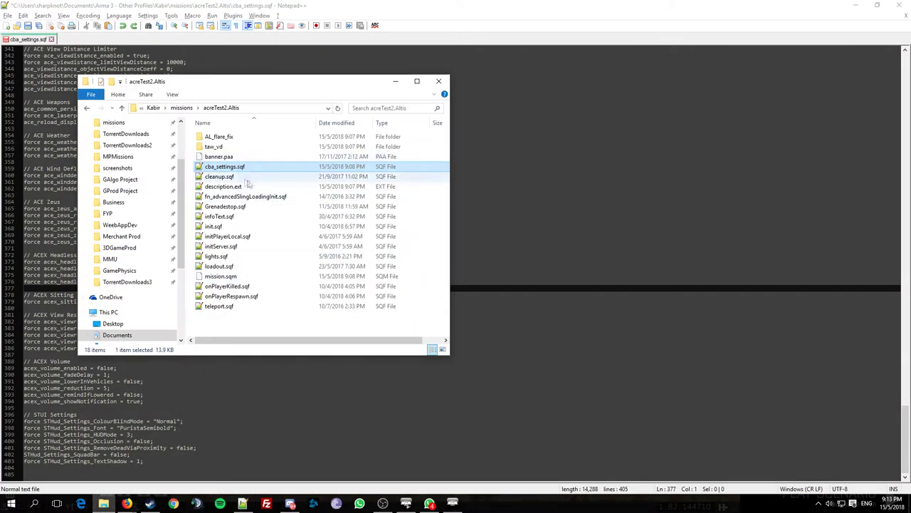
double_click(221, 169)
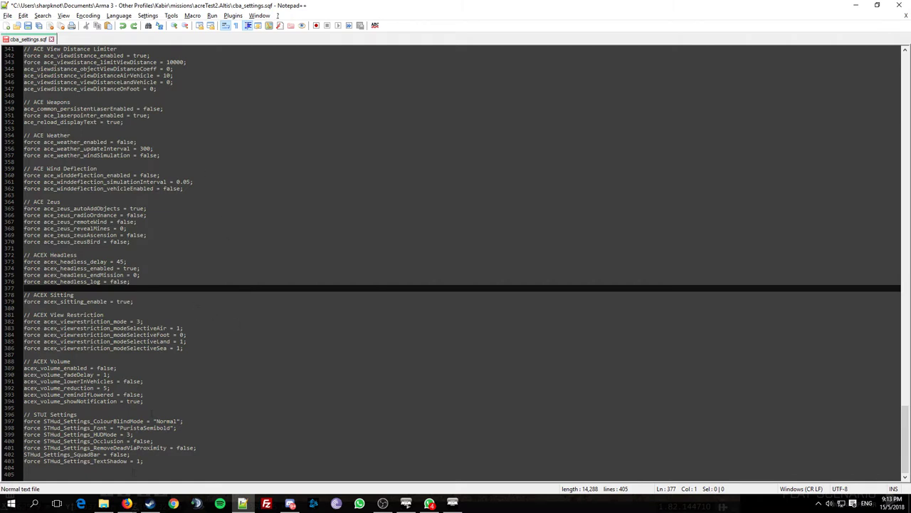
click(65, 474)
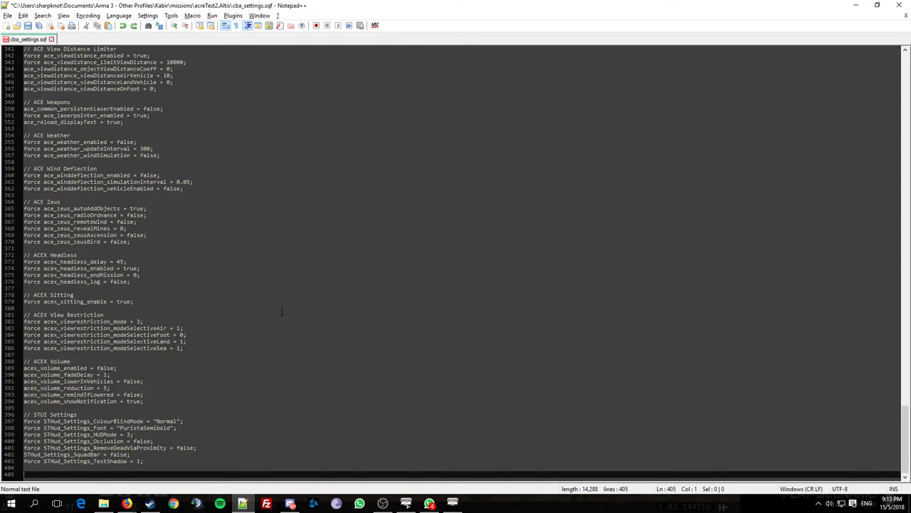
key(ctrl+v)
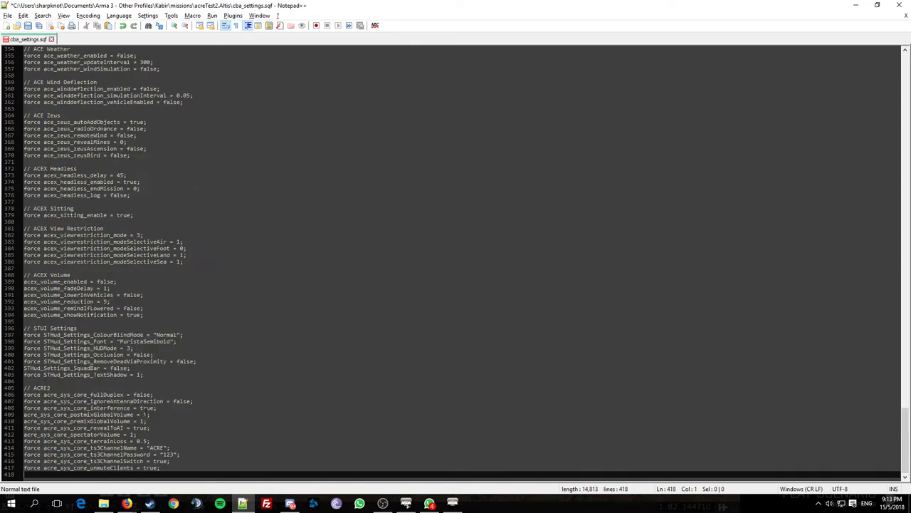
key(ctrl+s)
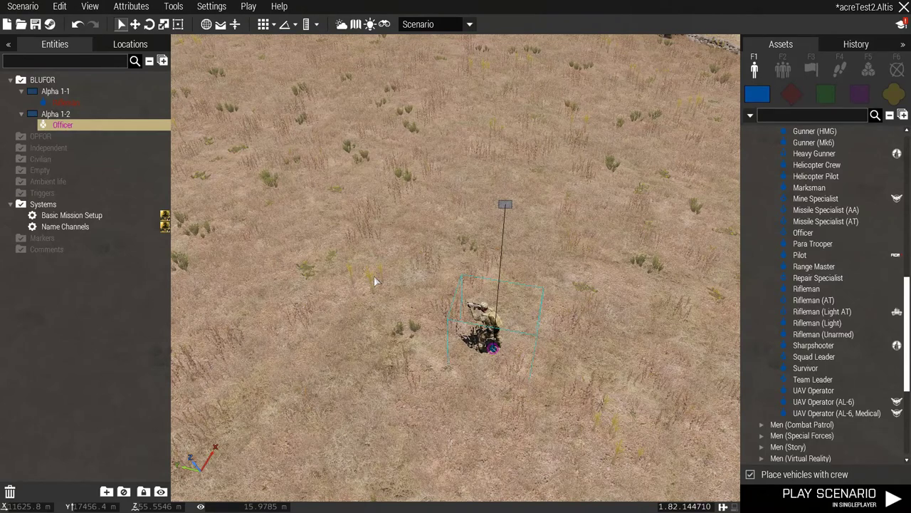
scroll(374, 275, down, 3)
right_drag(352, 265, 352, 265)
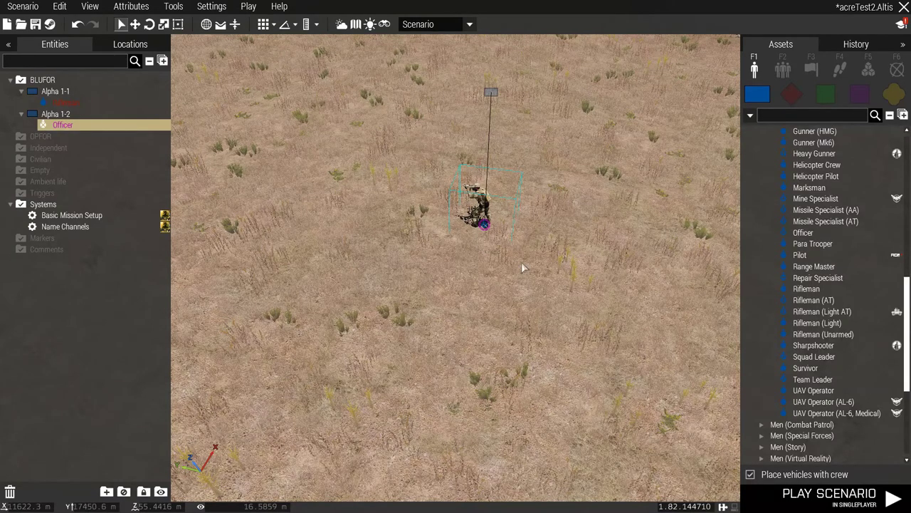
key(w)
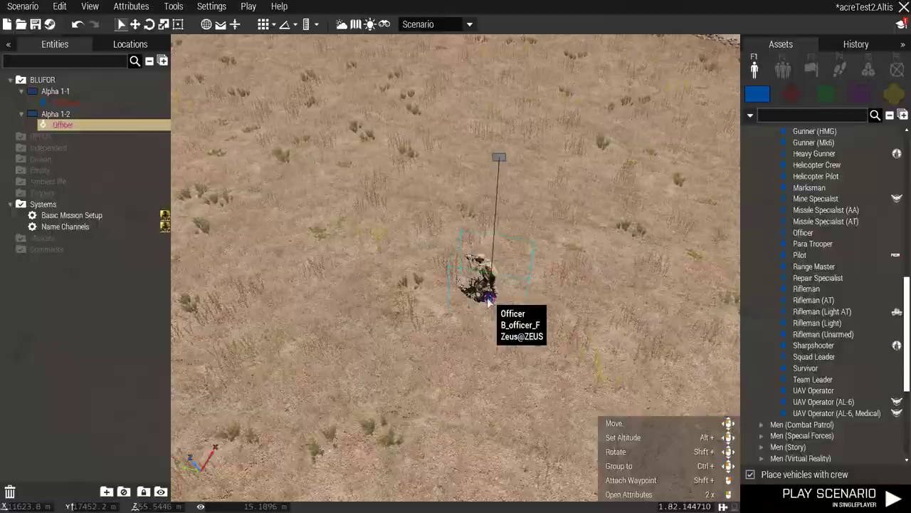
double_click(489, 296)
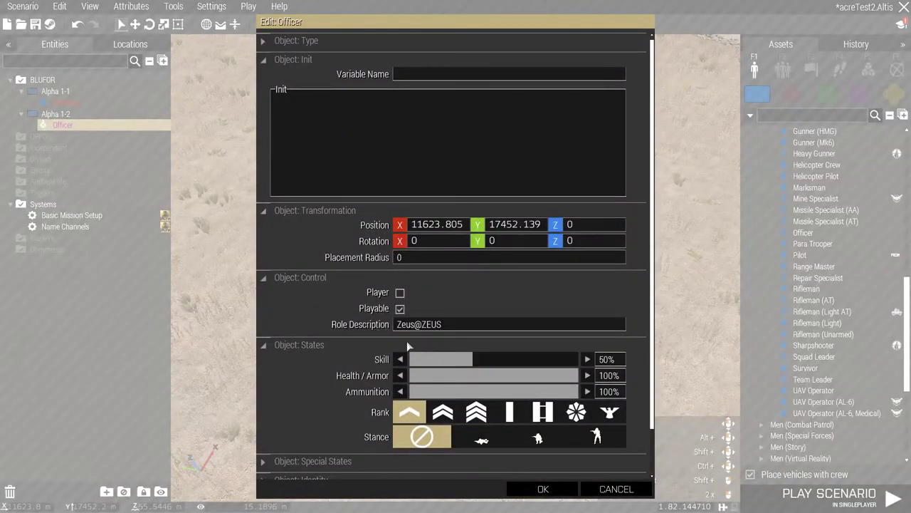
scroll(468, 288, down, 1)
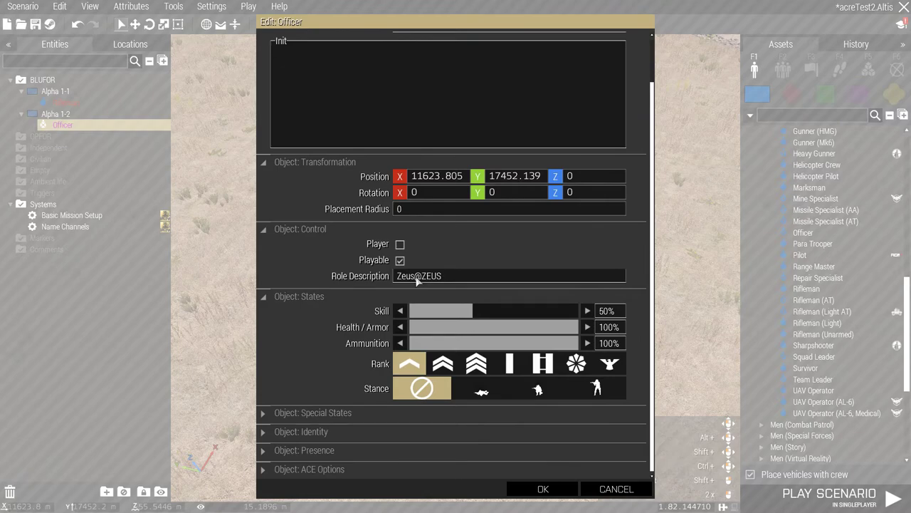
click(539, 488)
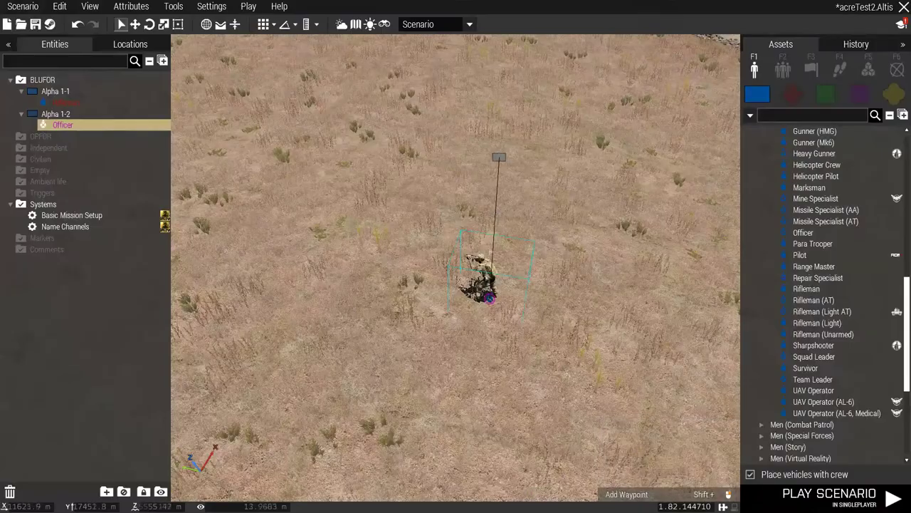
Change the Alpha 1-2 callsign to Zeus and tick Disable BFT under ACE Options.
double_click(498, 158)
drag(438, 147, 339, 147)
text(Z)
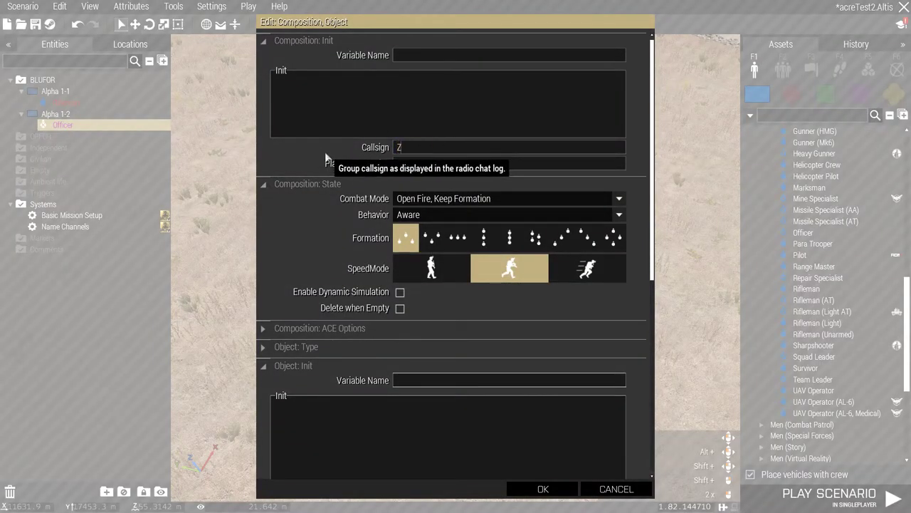
text(eus)
click(357, 327)
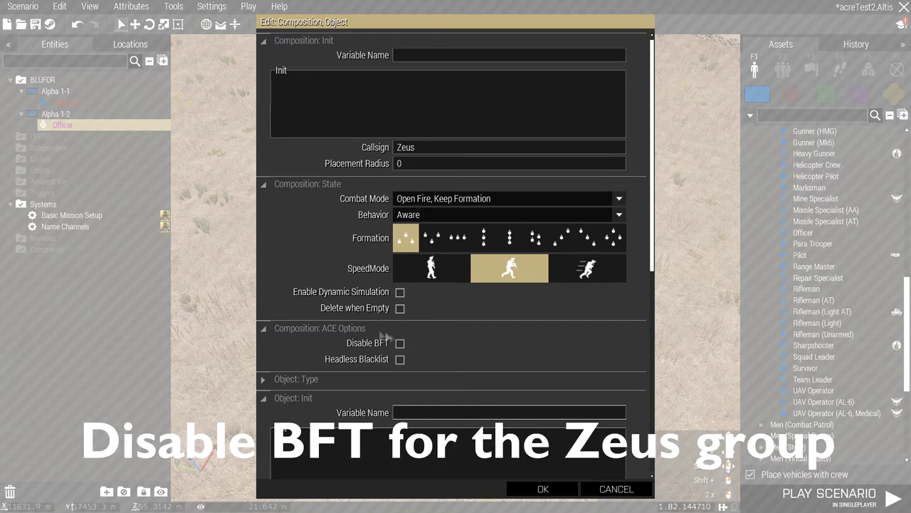
click(400, 343)
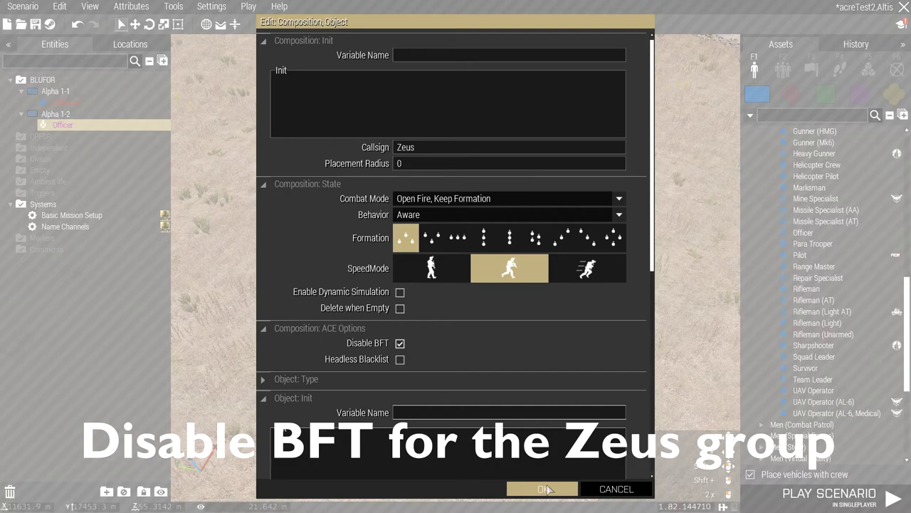
click(544, 489)
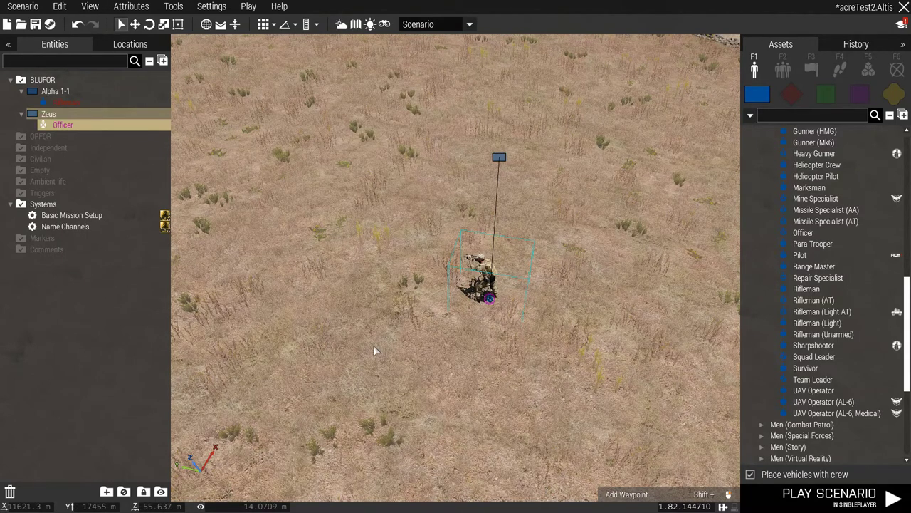
right_drag(373, 344, 513, 252)
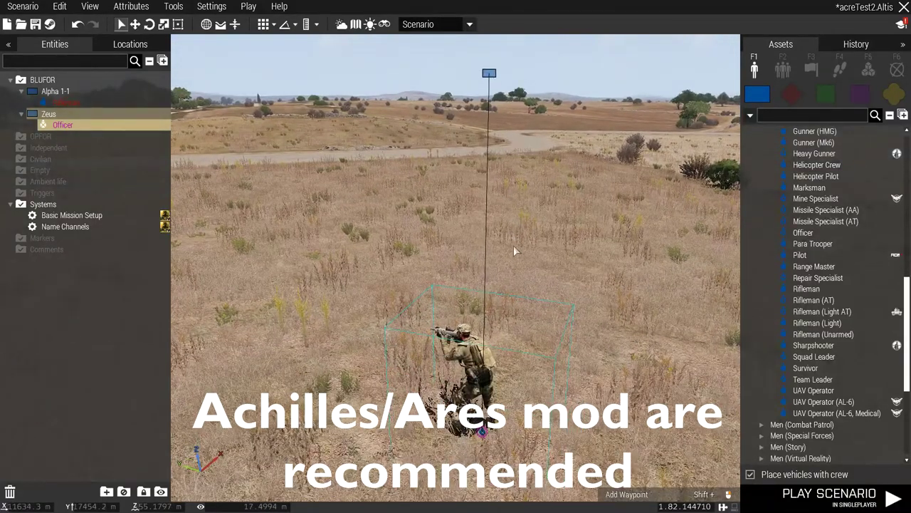
Save the scenario.
key(ctrl+s)
right_drag(514, 245, 509, 282)
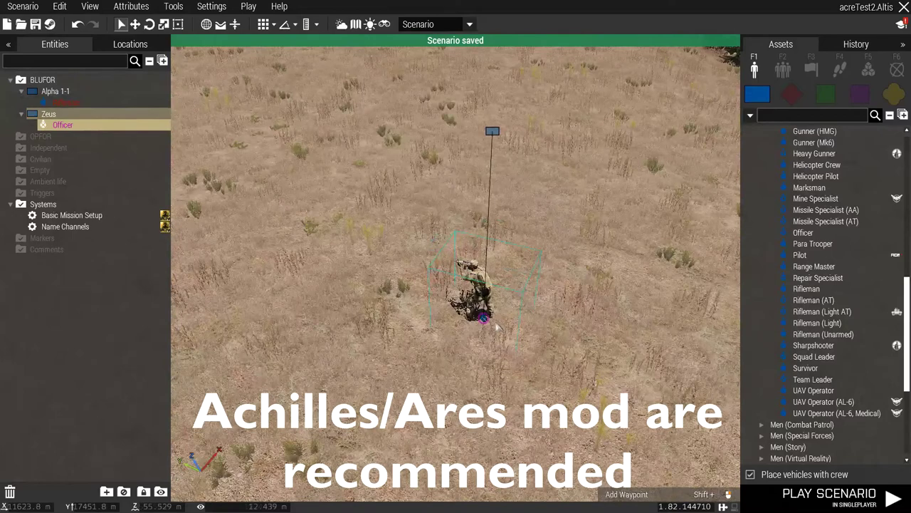
right_click(600, 416)
key(Escape)
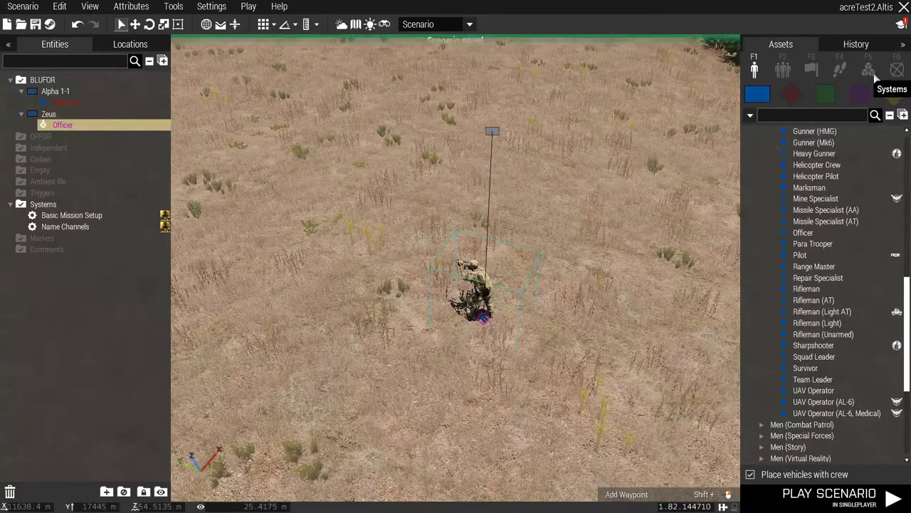
Place a Zeus Game Master module from Systems on the field near the officer.
click(868, 69)
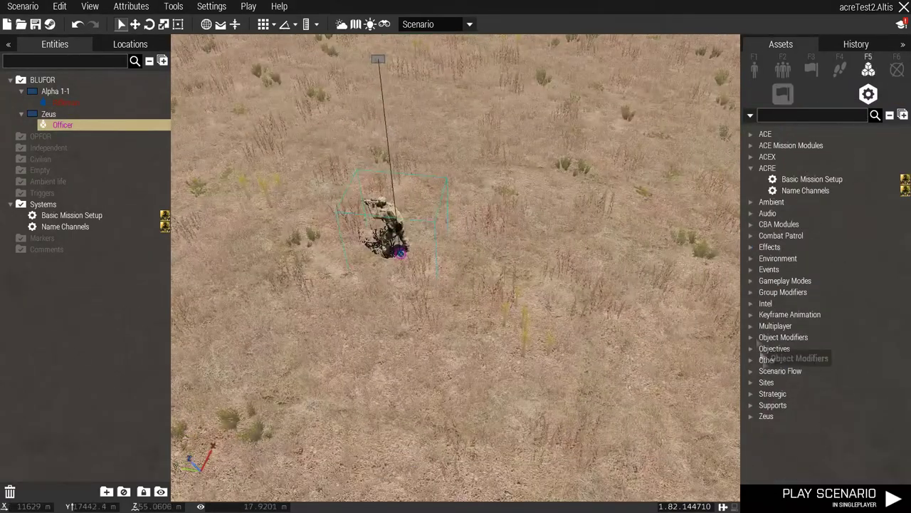
click(751, 416)
scroll(792, 317, down, 3)
scroll(794, 356, down, 2)
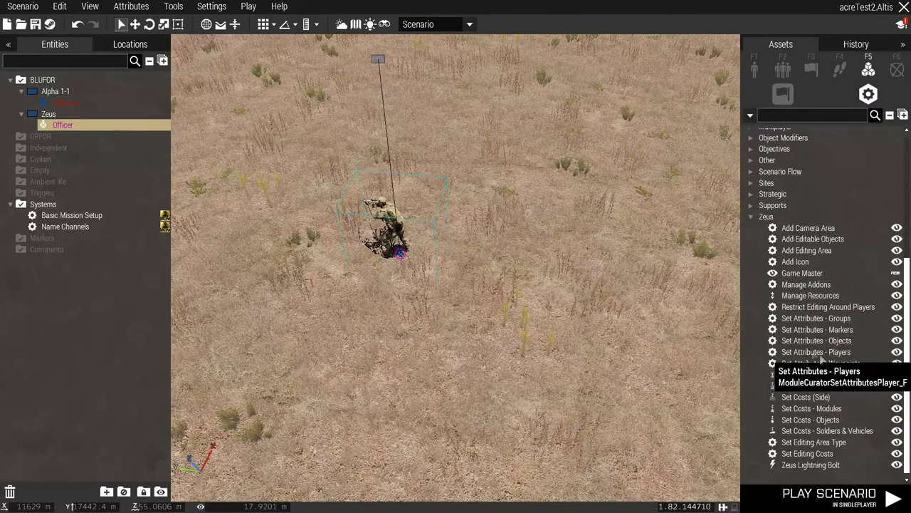
click(812, 274)
click(425, 182)
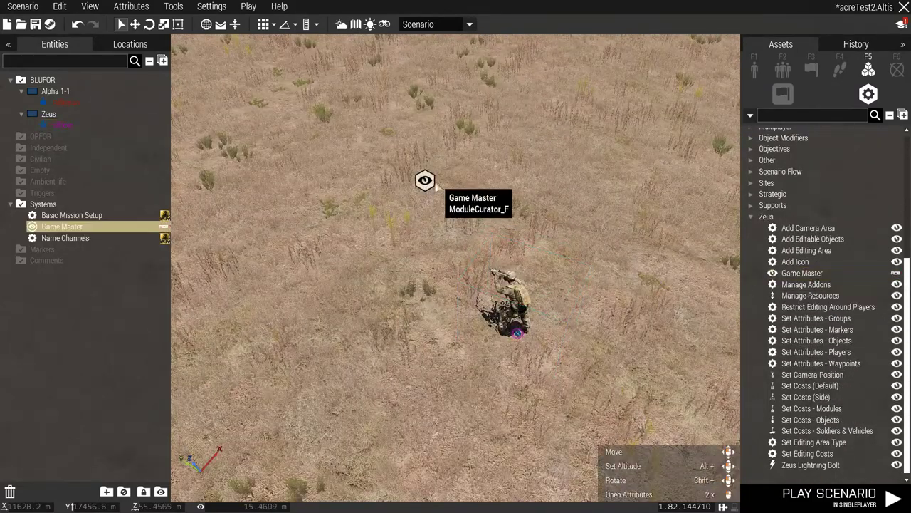
Set the Game Master's default addons to all addons, including unofficial ones.
double_click(425, 180)
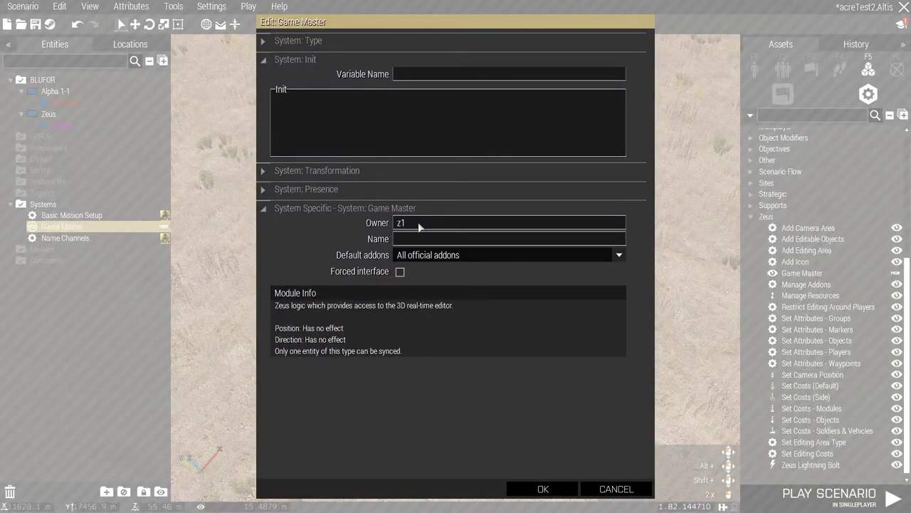
click(430, 256)
click(427, 269)
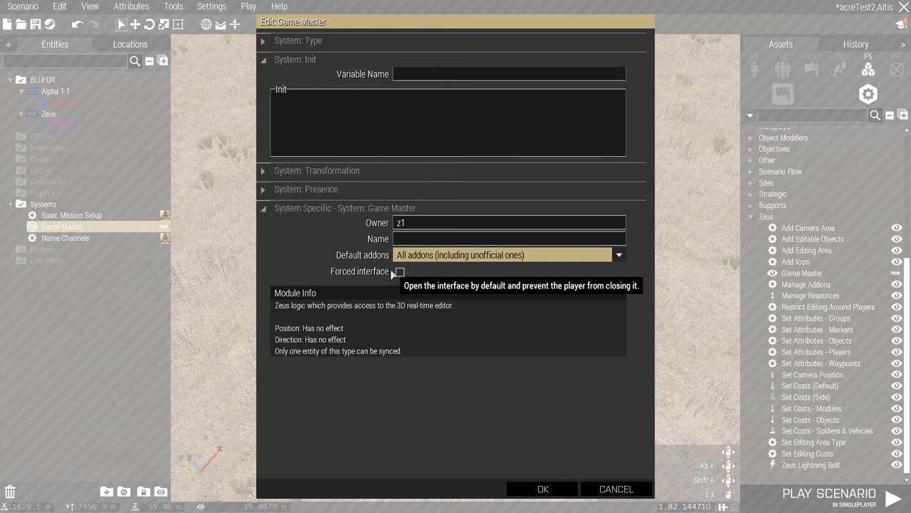
click(541, 490)
double_click(424, 180)
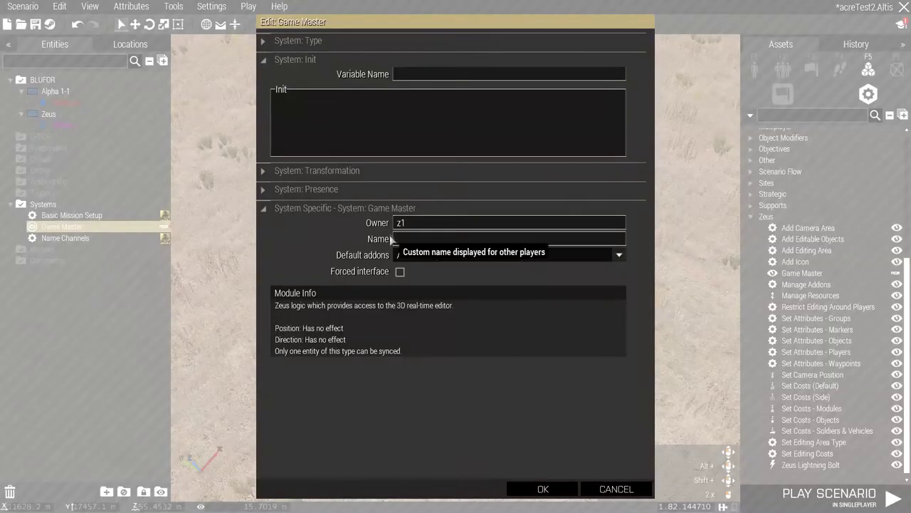
click(541, 490)
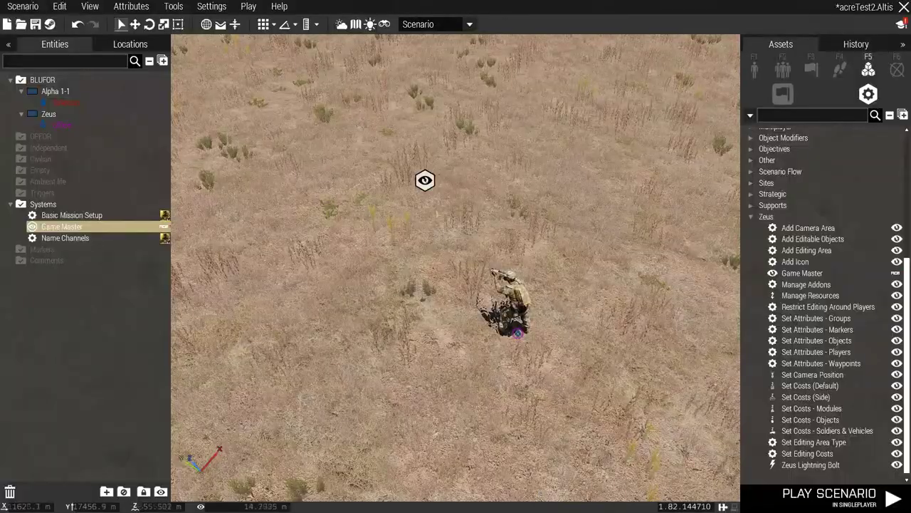
double_click(425, 180)
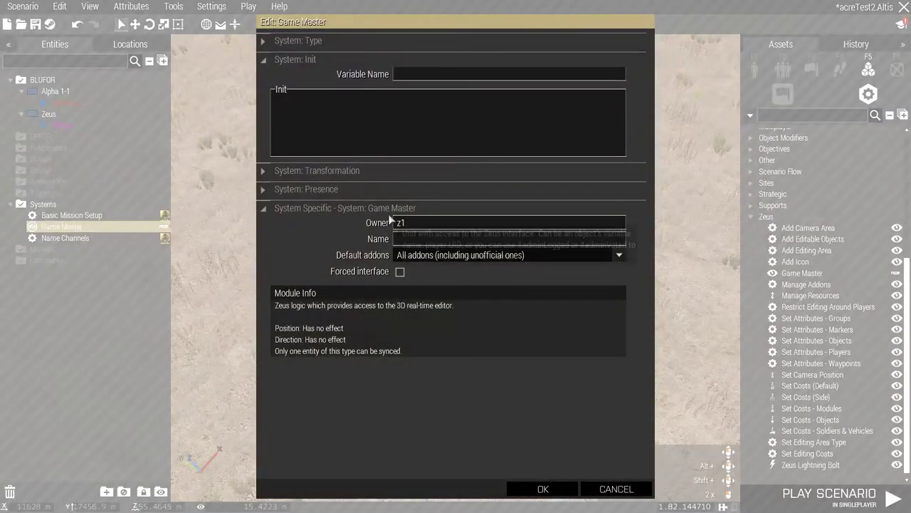
click(541, 488)
Confirm the officer's variable name z1 and sync the Game Master module to him.
double_click(509, 342)
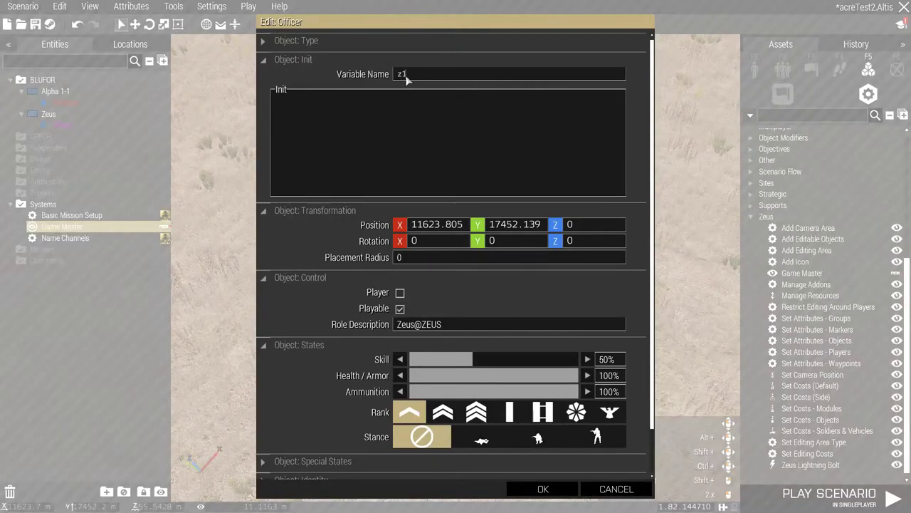
click(543, 488)
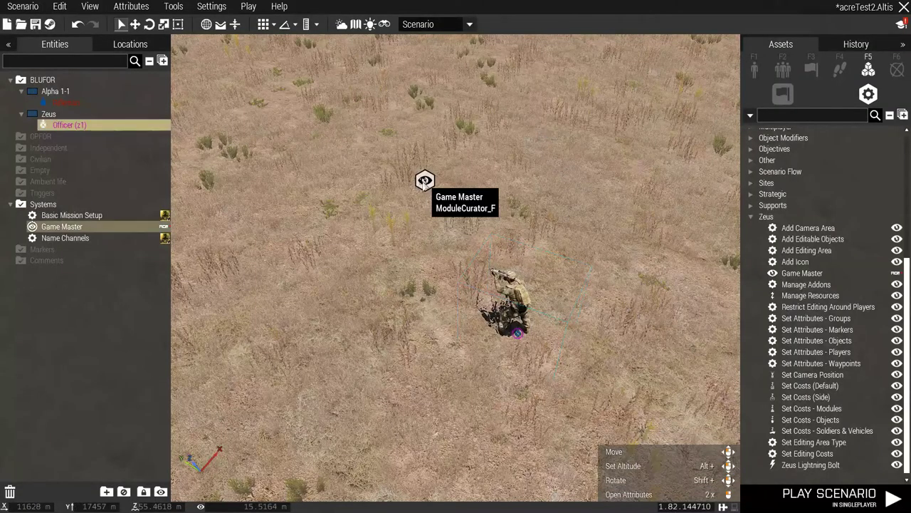
right_click(425, 180)
mouse_move(427, 186)
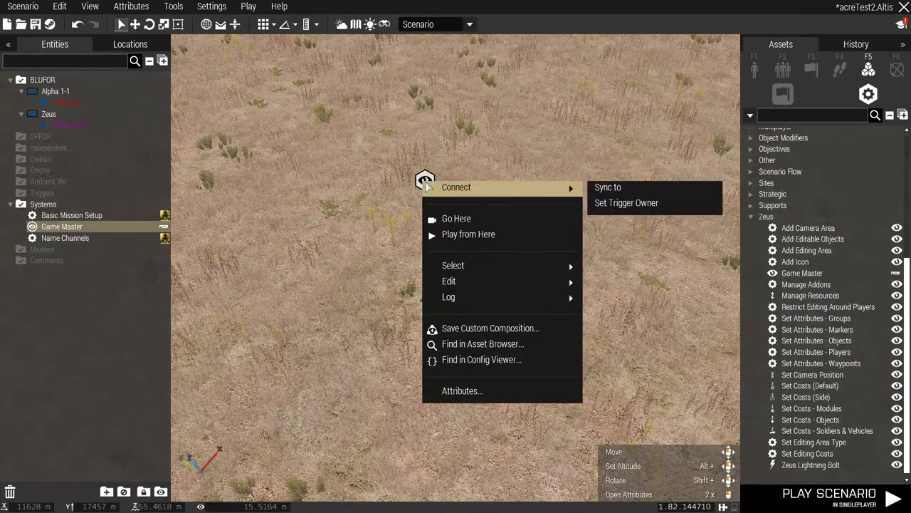
click(598, 192)
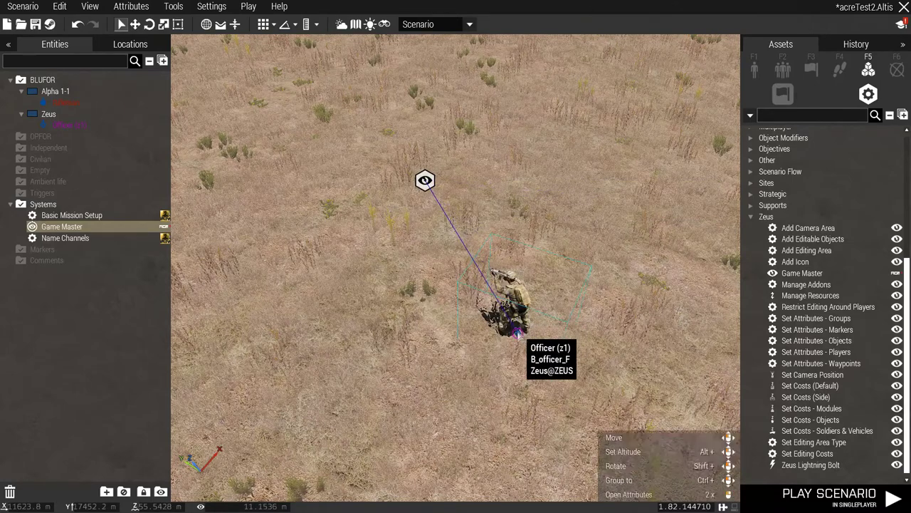
click(517, 334)
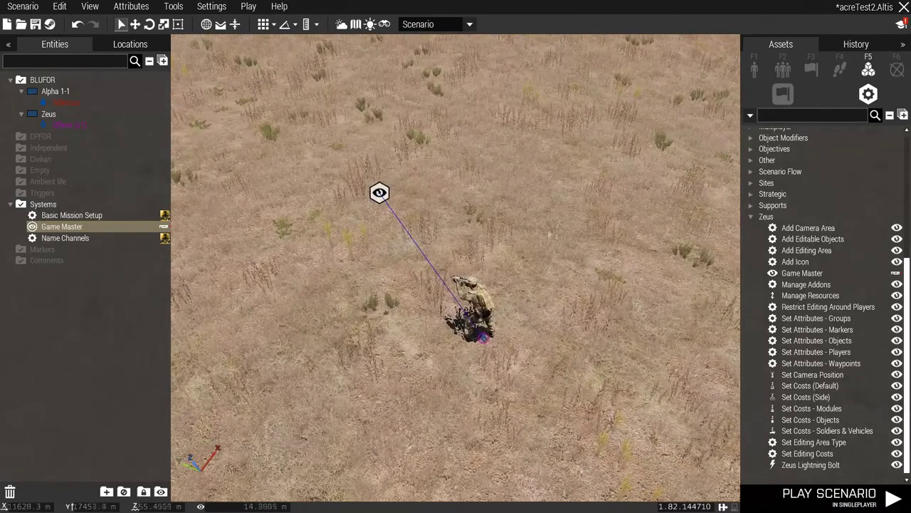
right_drag(517, 333, 459, 189)
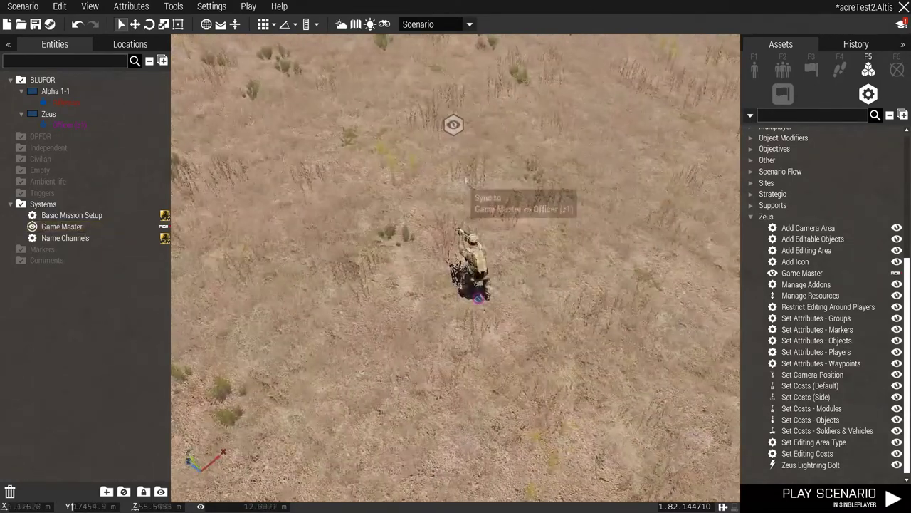
click(493, 312)
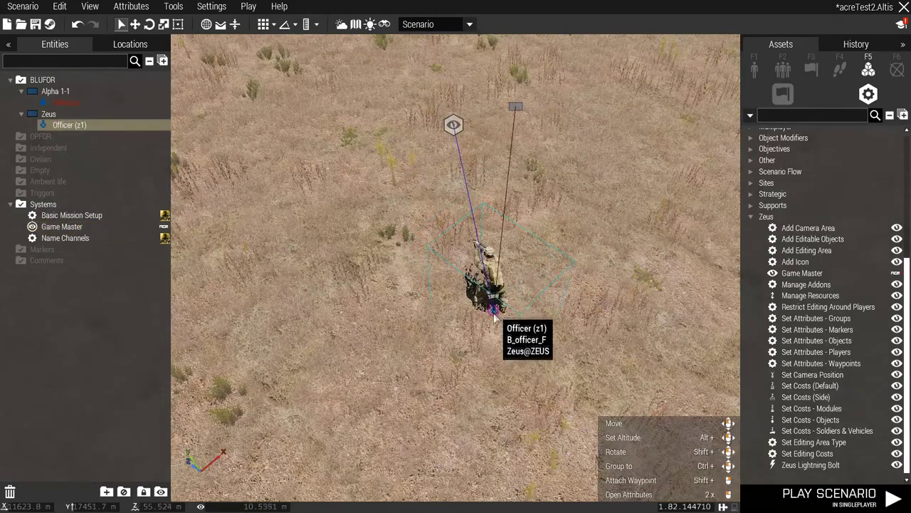
Duplicate the Zeus officer into the Zeus group and give it variable name z2.
key(ctrl+c)
key(ctrl+v)
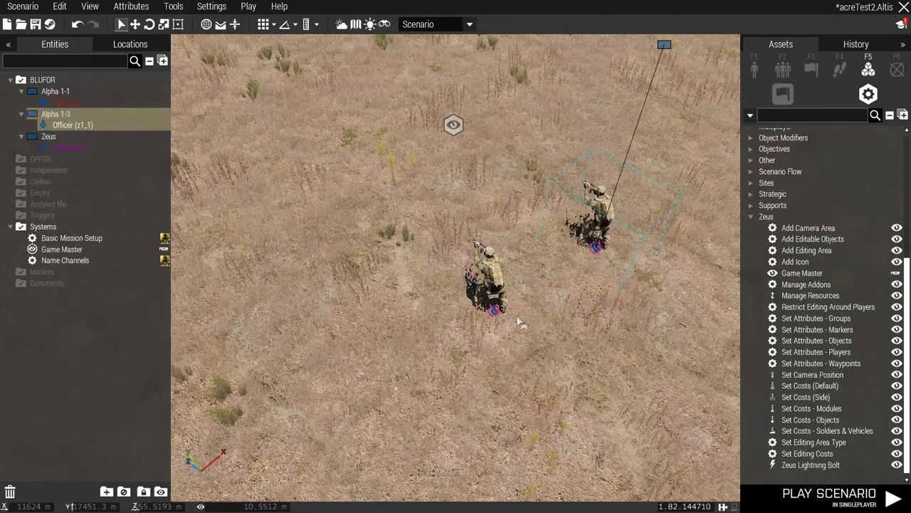
click(501, 315)
double_click(514, 108)
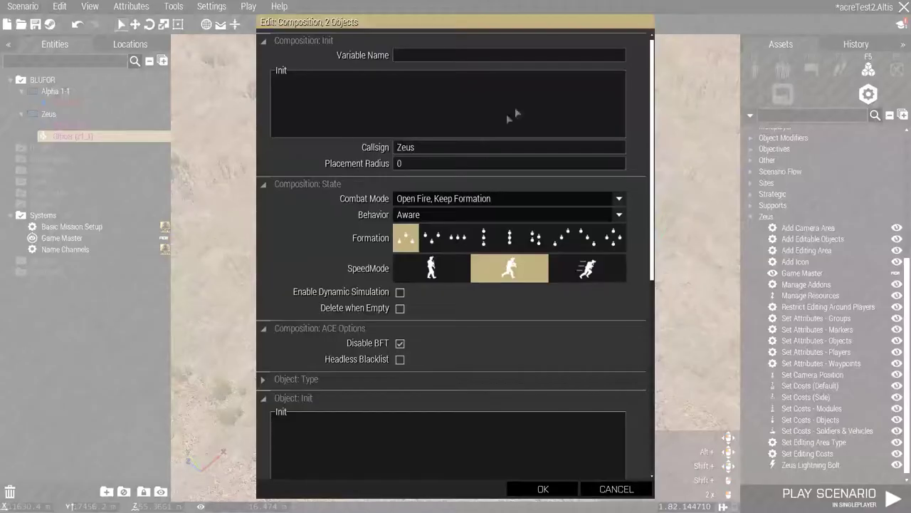
scroll(427, 270, down, 1)
scroll(428, 143, up, 1)
click(543, 488)
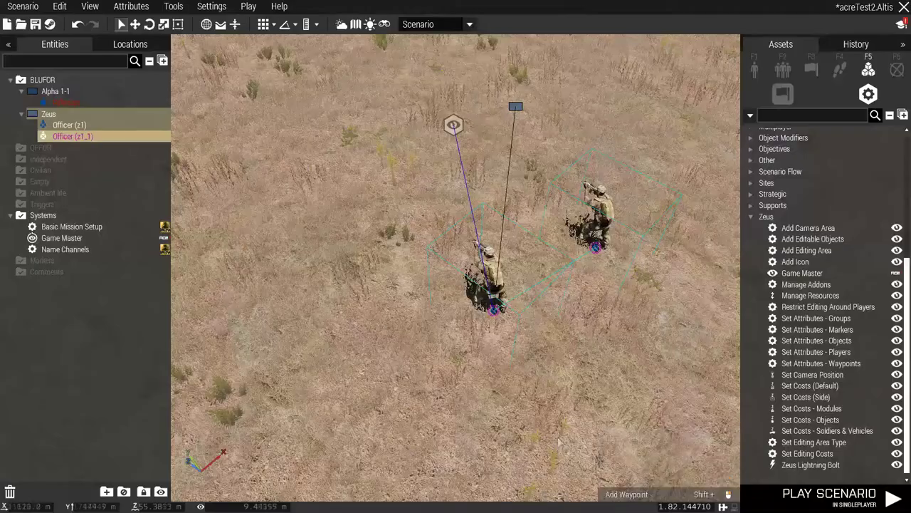
double_click(596, 242)
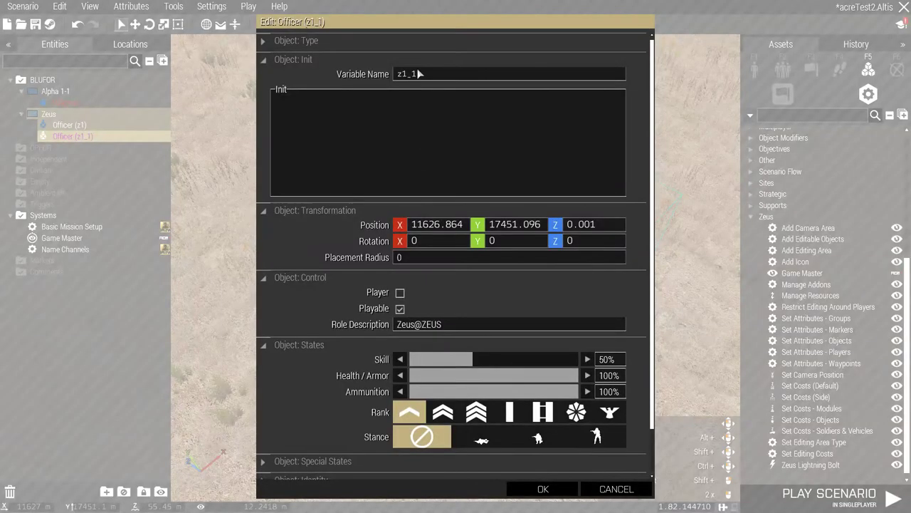
text(z2)
click(542, 488)
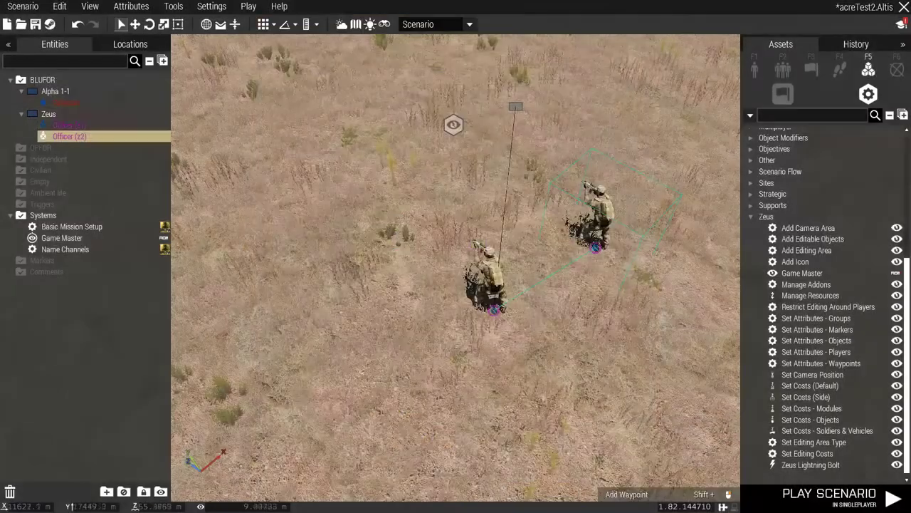
Place a second Game Master module with owner set to z2.
drag(393, 143, 294, 135)
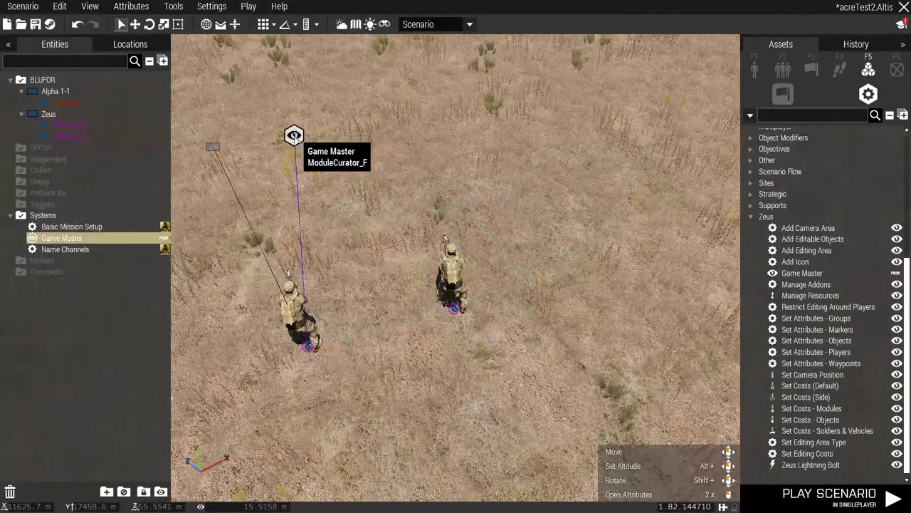
click(409, 139)
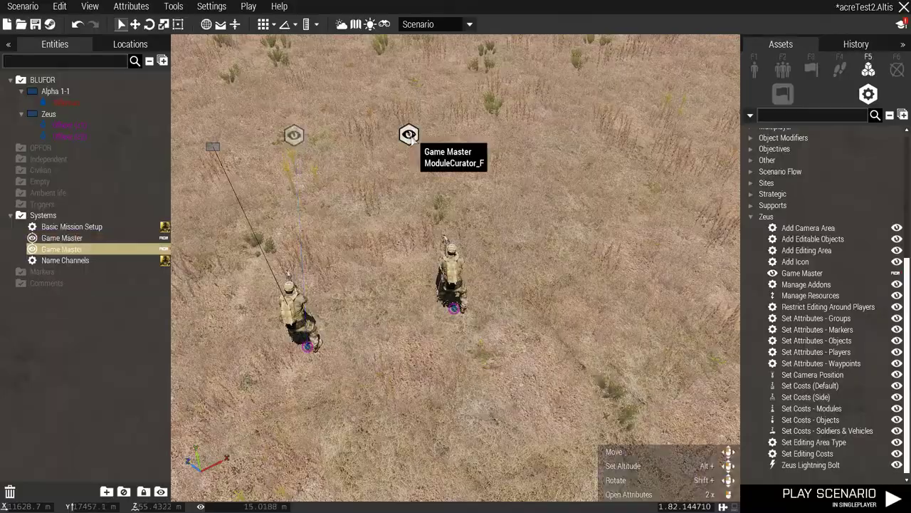
double_click(407, 134)
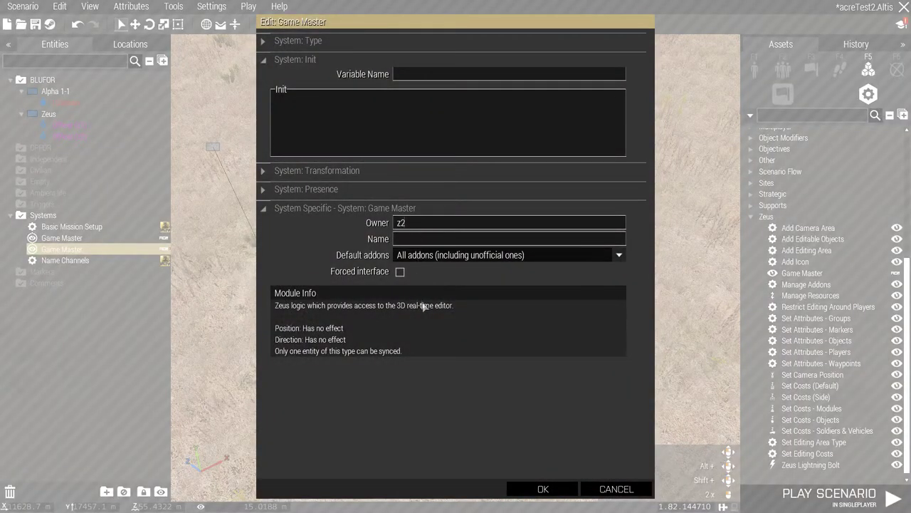
click(543, 490)
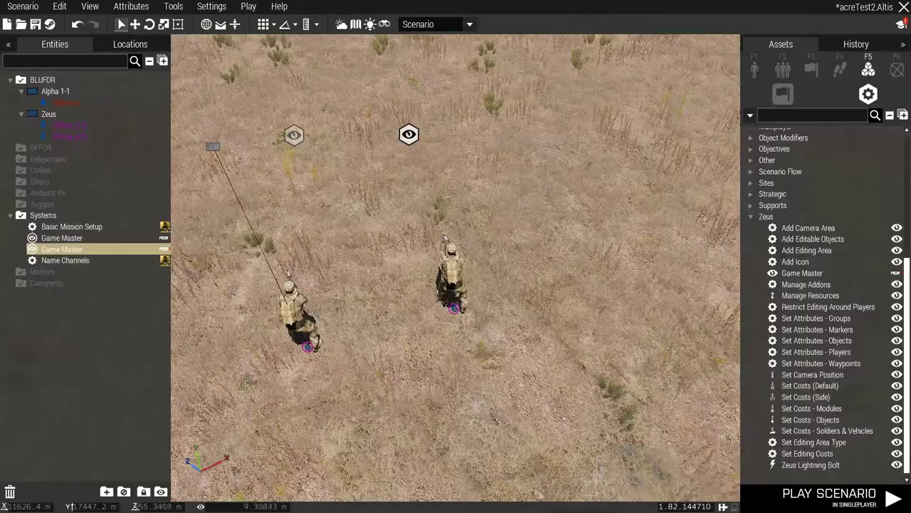
Sync the new Game Master module to officer z2 and save the scenario.
right_click(416, 144)
mouse_move(442, 136)
click(588, 136)
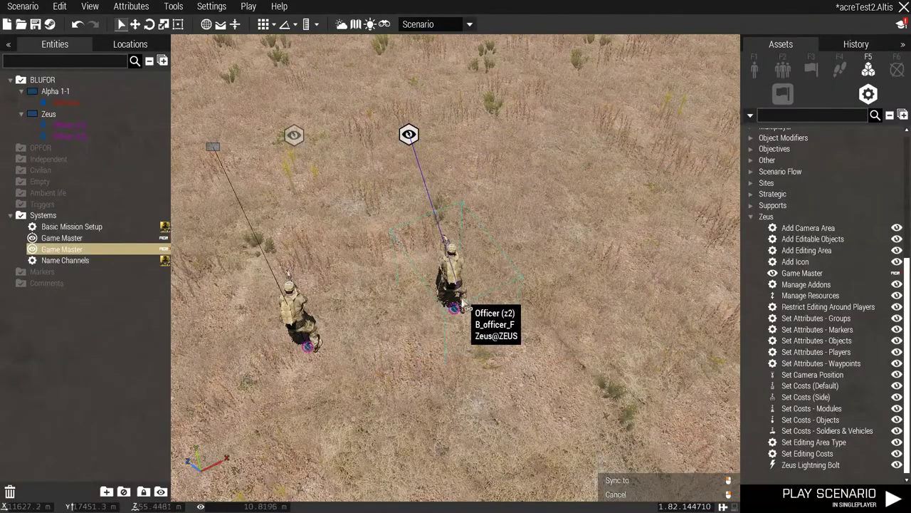
click(462, 305)
right_click(408, 134)
mouse_move(559, 140)
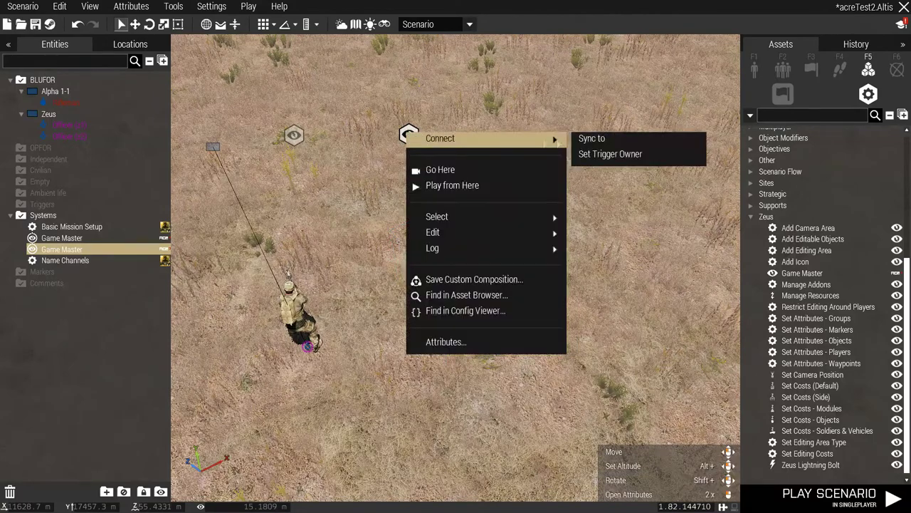
click(592, 138)
click(450, 304)
mouse_move(450, 305)
right_down()
mouse_move(386, 300)
mouse_move(385, 282)
mouse_move(424, 259)
mouse_move(440, 302)
right_up()
key(ctrl+s)
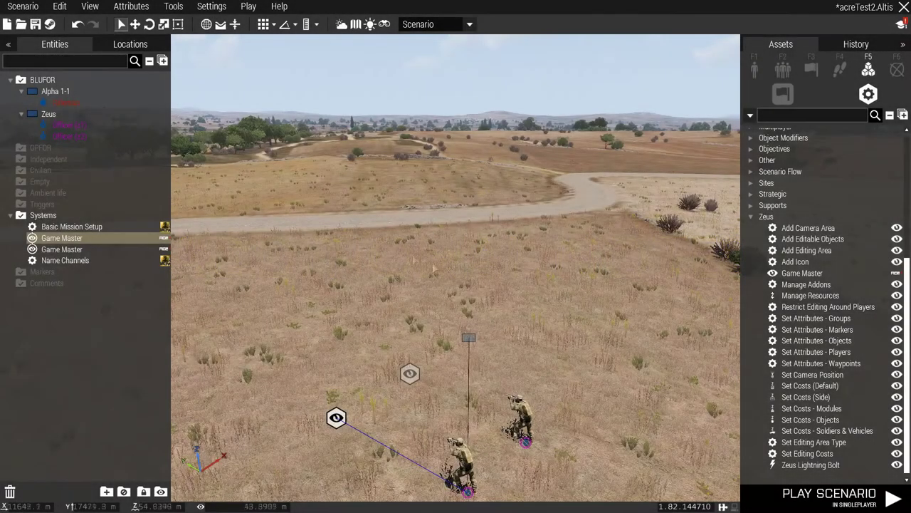
right_drag(435, 235, 447, 314)
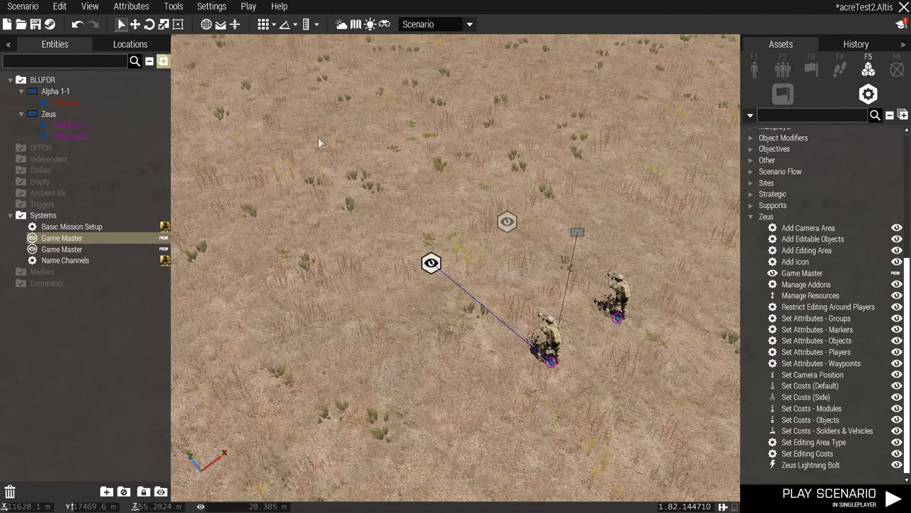
Check the scenario's required addons sorted by Author, confirming ACRE2 is installed.
click(24, 7)
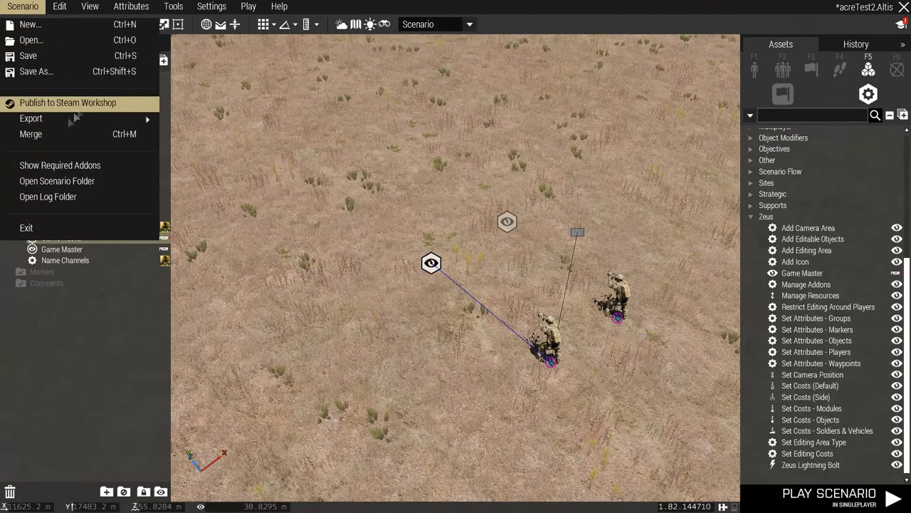
mouse_move(49, 121)
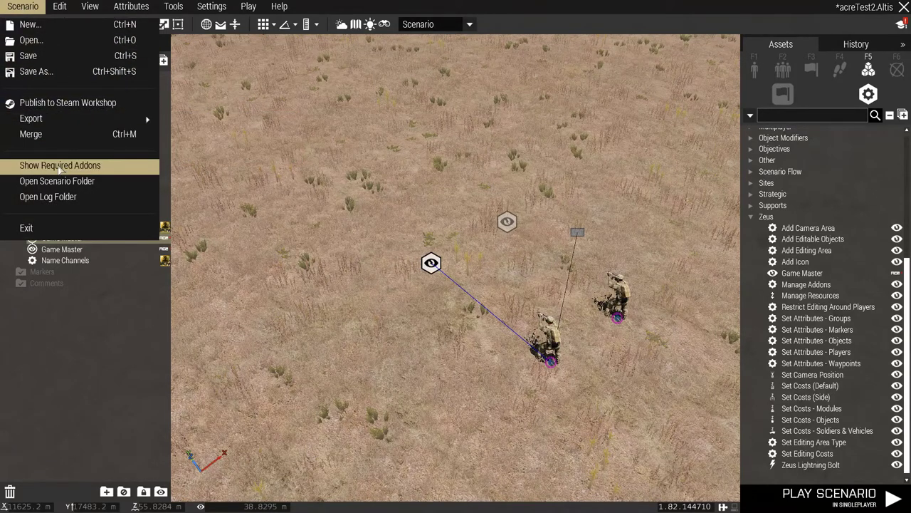
click(124, 175)
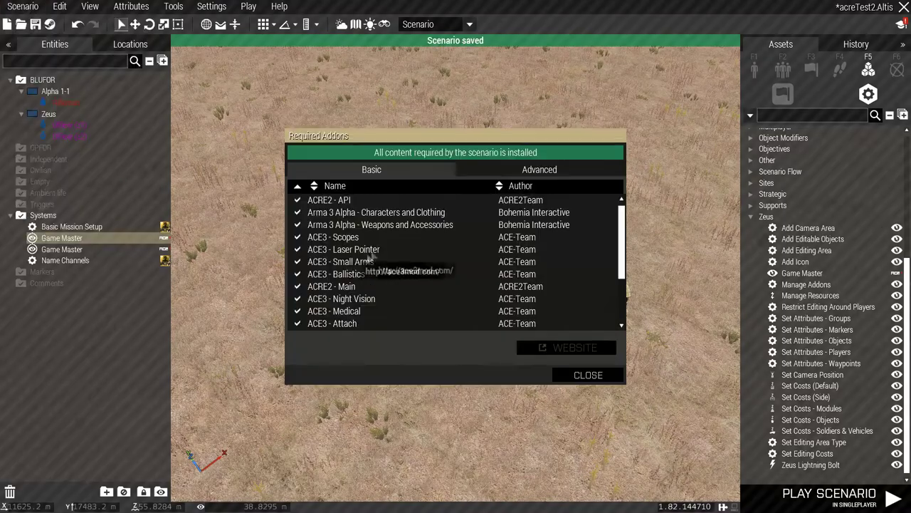
click(521, 186)
scroll(501, 221, down, 5)
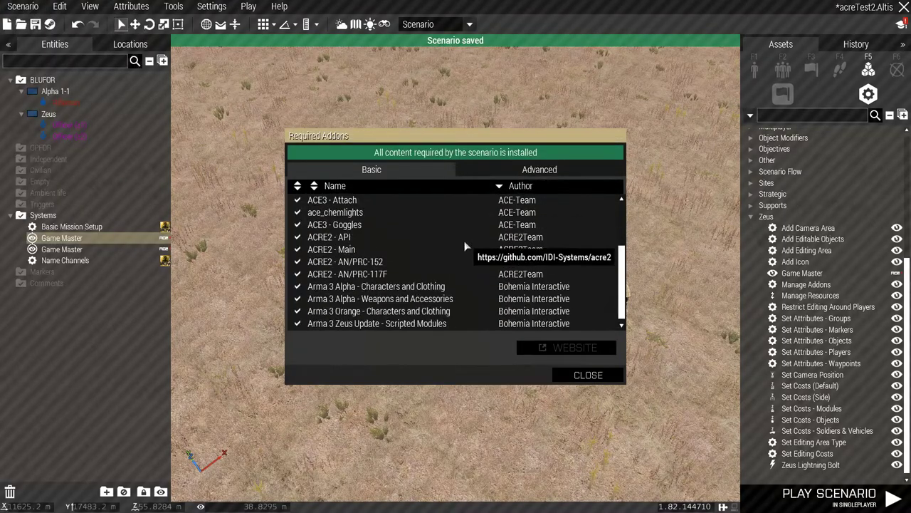
scroll(427, 264, up, 3)
key(Escape)
key(alt+Tab)
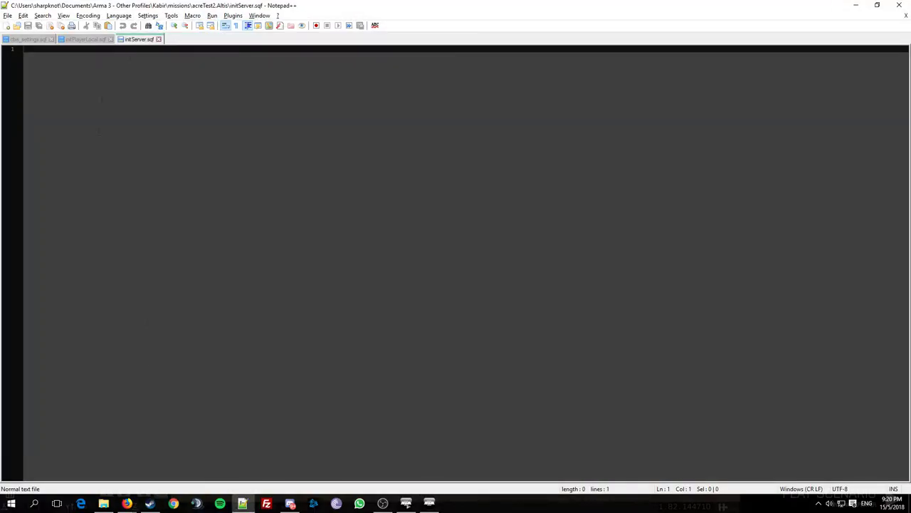
Delete line 2 (commented TFAR spectator) from onPlayerKilled.sqf, save, and open onPlayerRespawn.sqf.
click(103, 504)
click(259, 327)
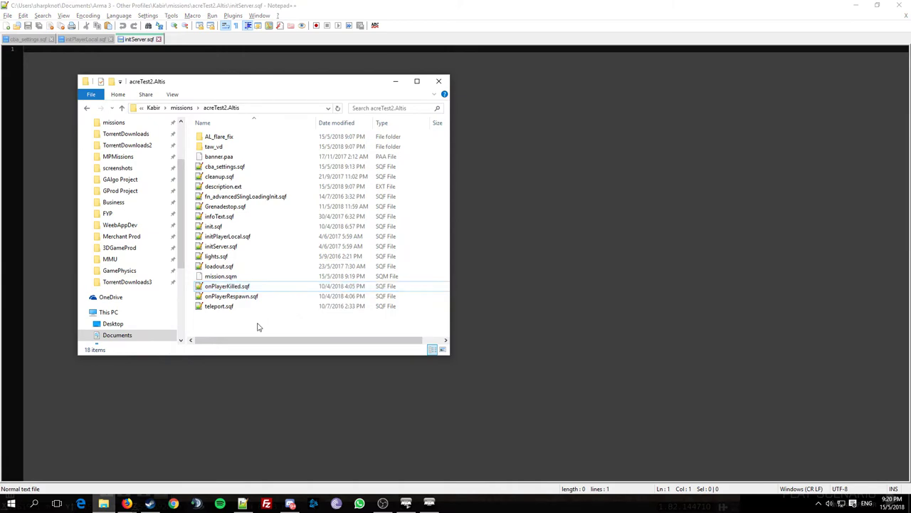
double_click(217, 286)
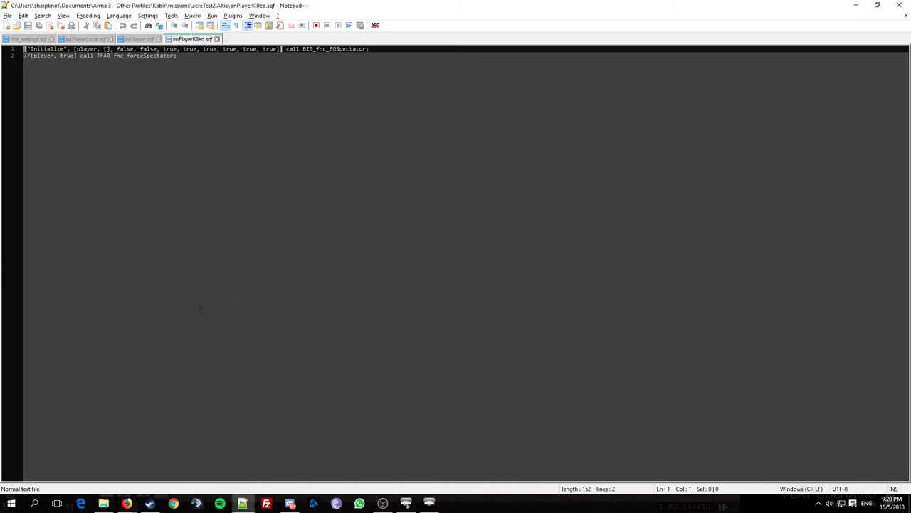
key(alt+Tab)
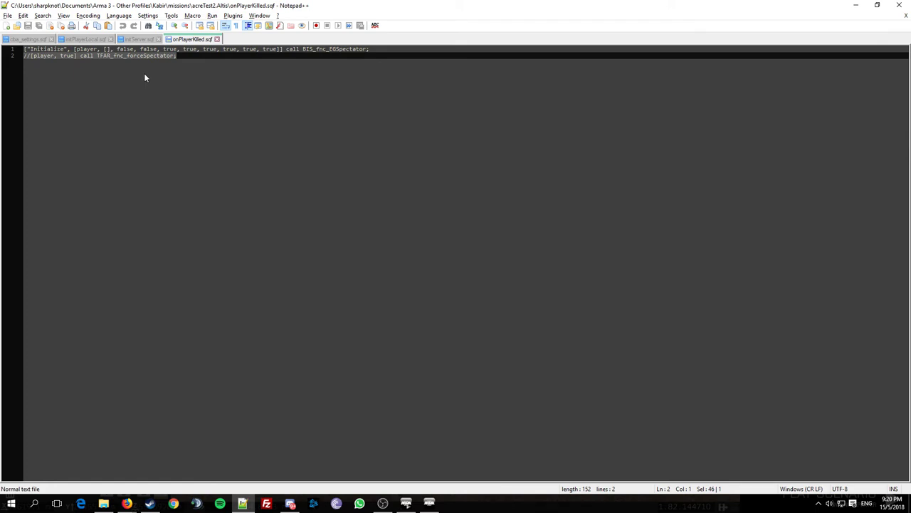
key(Delete)
key(ctrl+s)
key(alt+Tab)
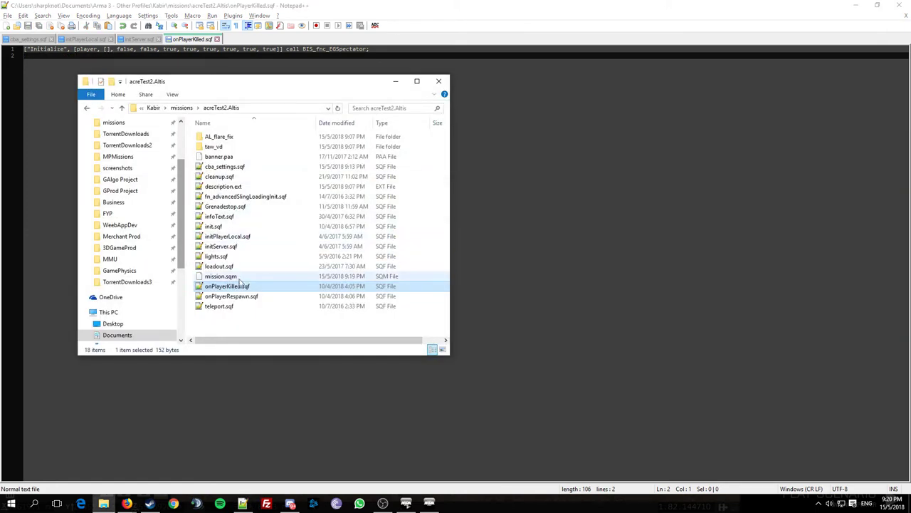
double_click(256, 301)
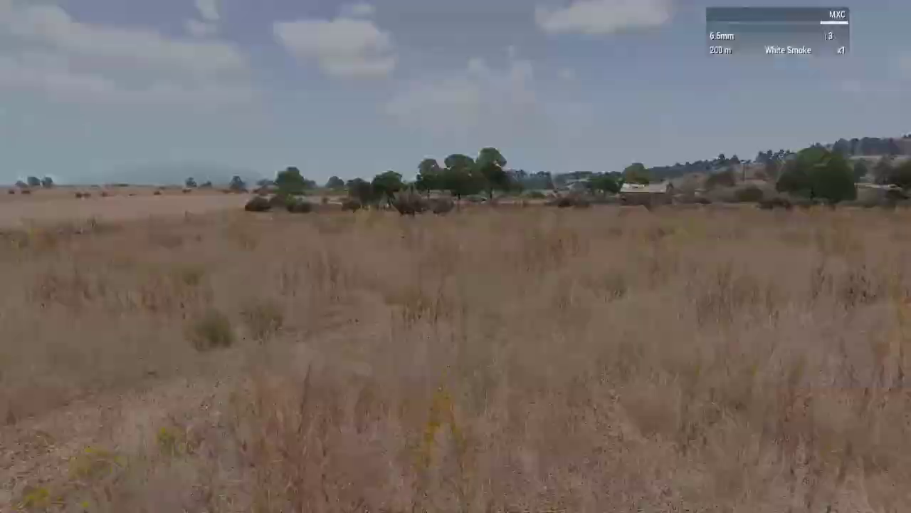
Switch to third person, run forward, and open the ACE self-interaction menu showing Radios.
key(KP_Enter)
key(w)
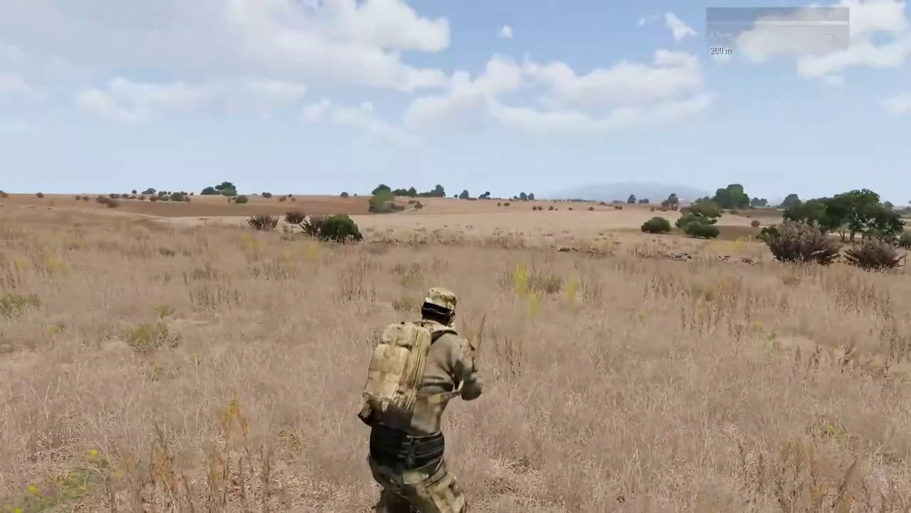
key(ctrl+super)
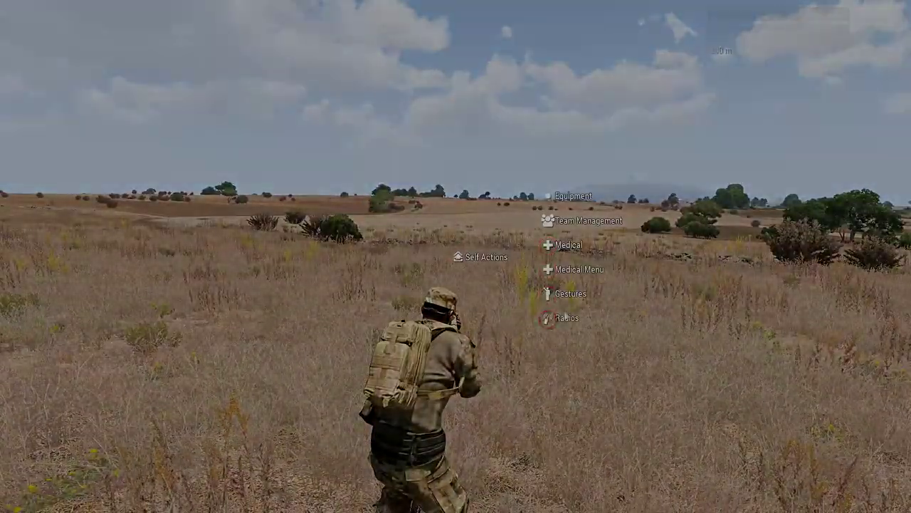